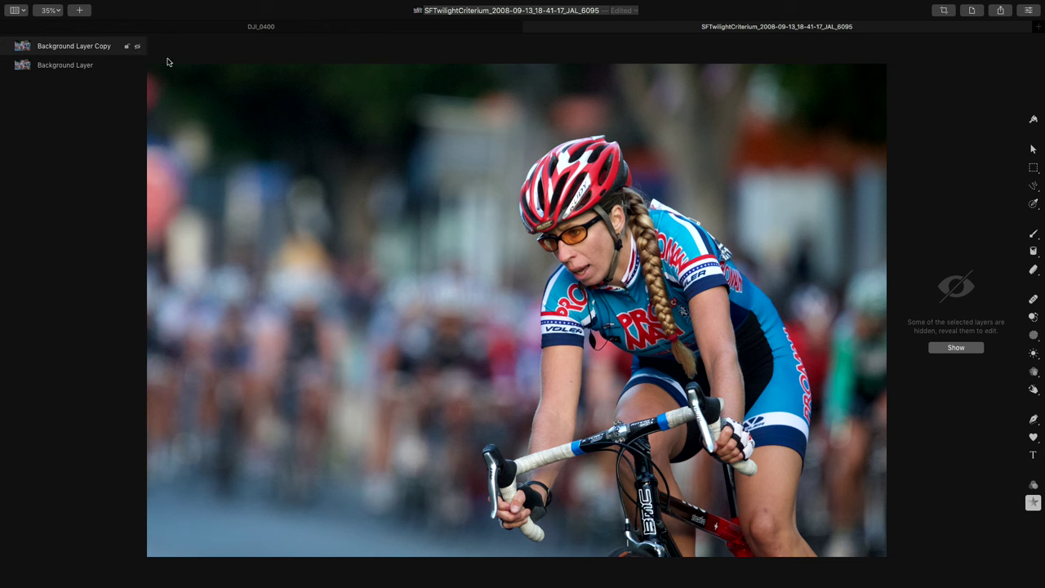
# Step: Toggle View > Auto-Center and make the hidden Background Layer Copy visible
pyautogui.moveTo(392, 1)
pyautogui.click(280, 5)
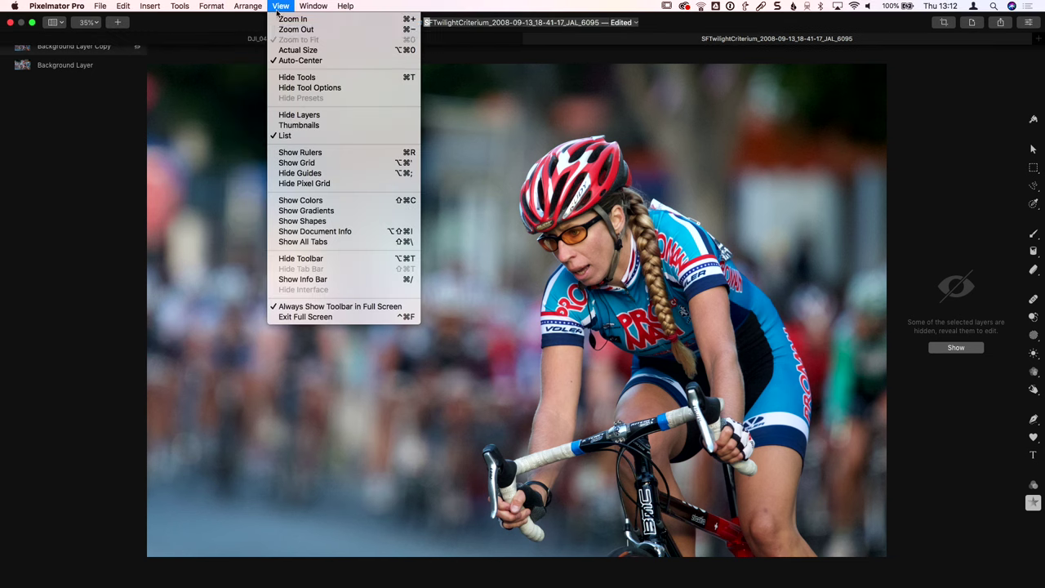
pyautogui.click(290, 61)
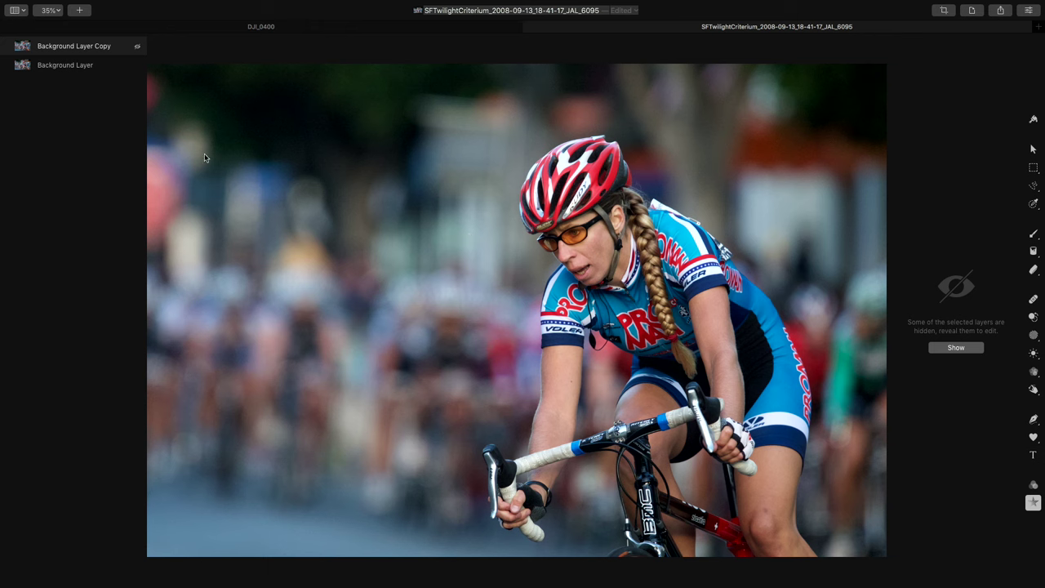
pyautogui.click(137, 48)
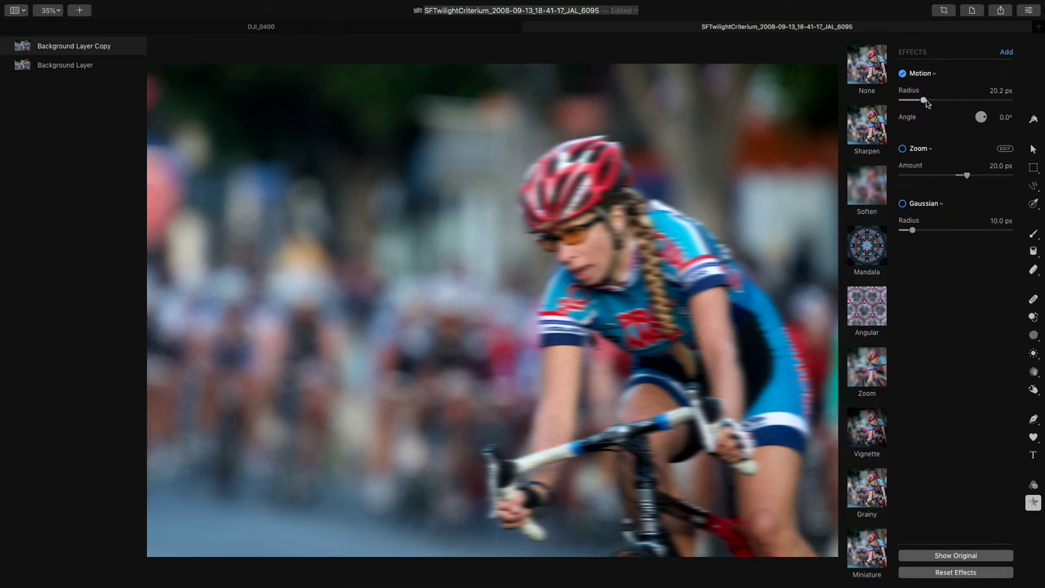
# Step: Raise the layer copy's Motion blur to a 48 px radius at a 158.4° angle
pyautogui.moveTo(929, 101); pyautogui.dragTo(981, 117)
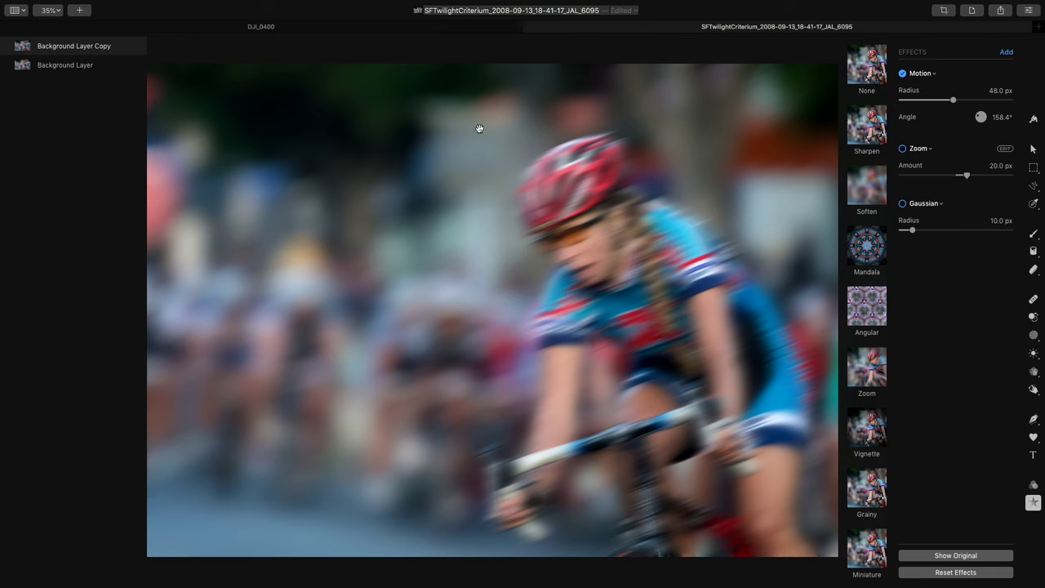
# Step: Search Help for 'mask' and add a layer mask to the Background Layer Copy
pyautogui.rightClick(87, 51)
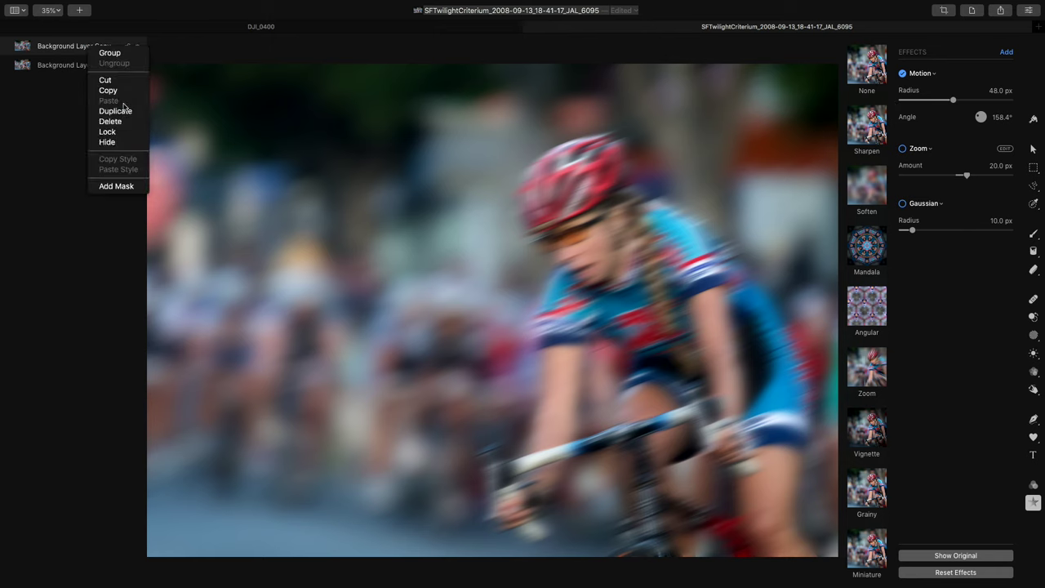
pyautogui.click(56, 164)
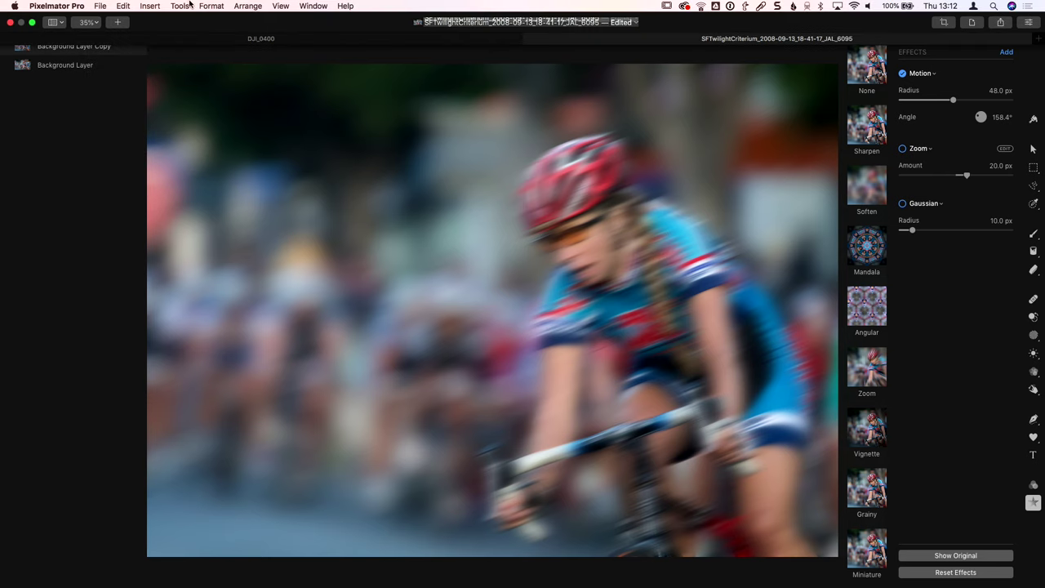
pyautogui.click(181, 6)
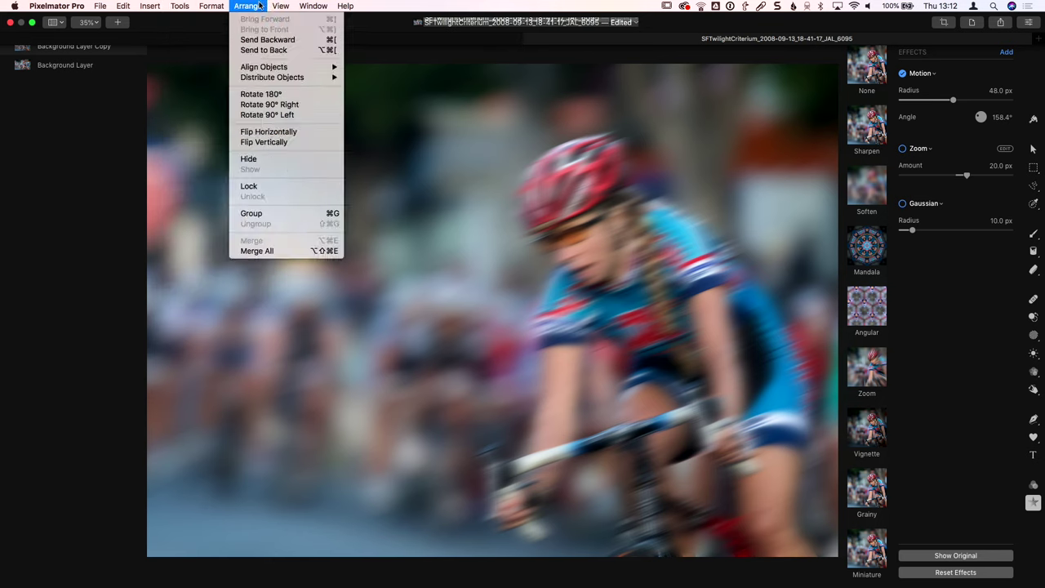
pyautogui.moveTo(346, 7)
pyautogui.write('mask')
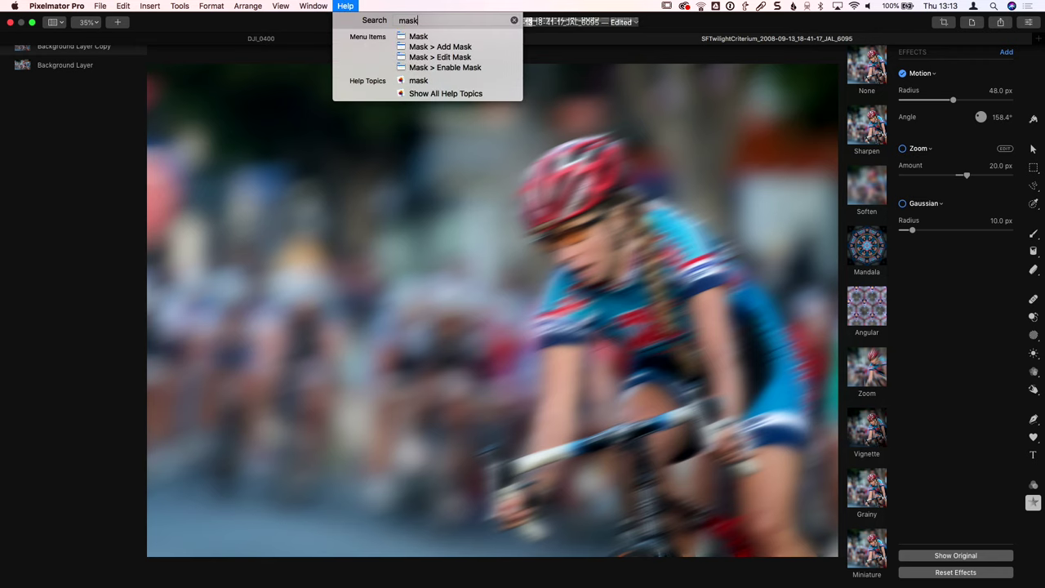
pyautogui.moveTo(424, 36)
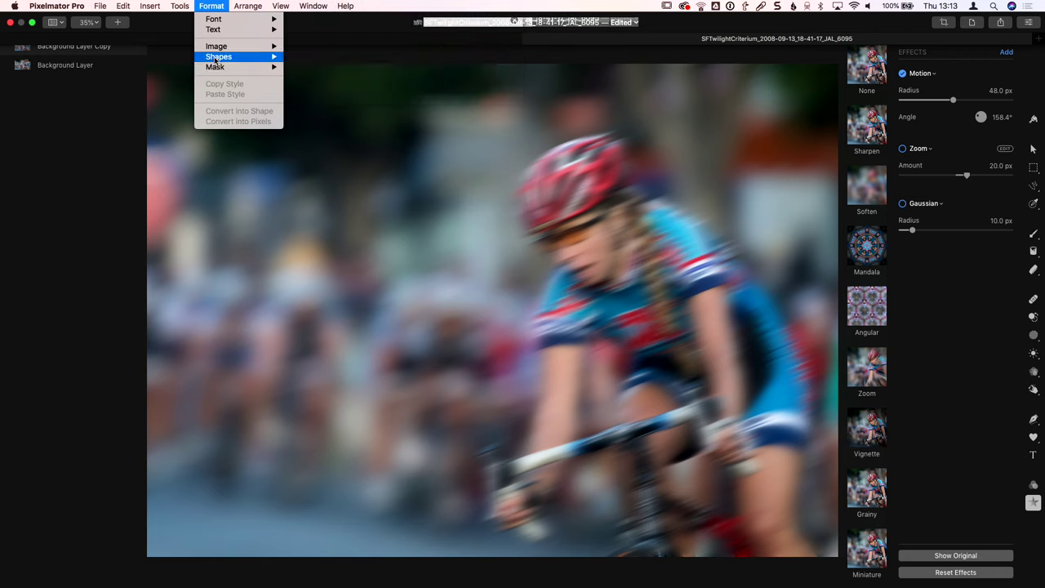
pyautogui.moveTo(216, 69)
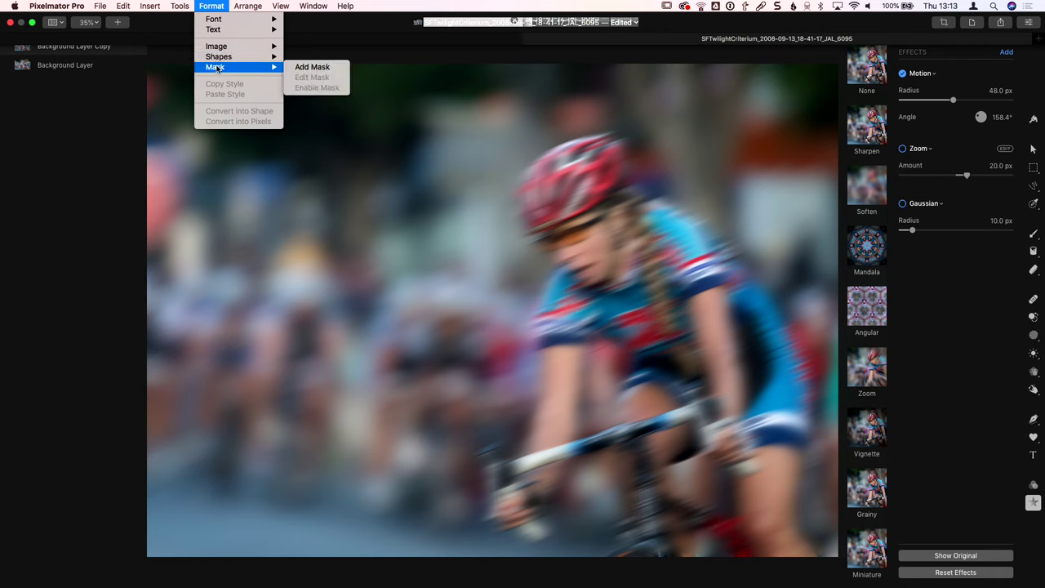
pyautogui.click(313, 67)
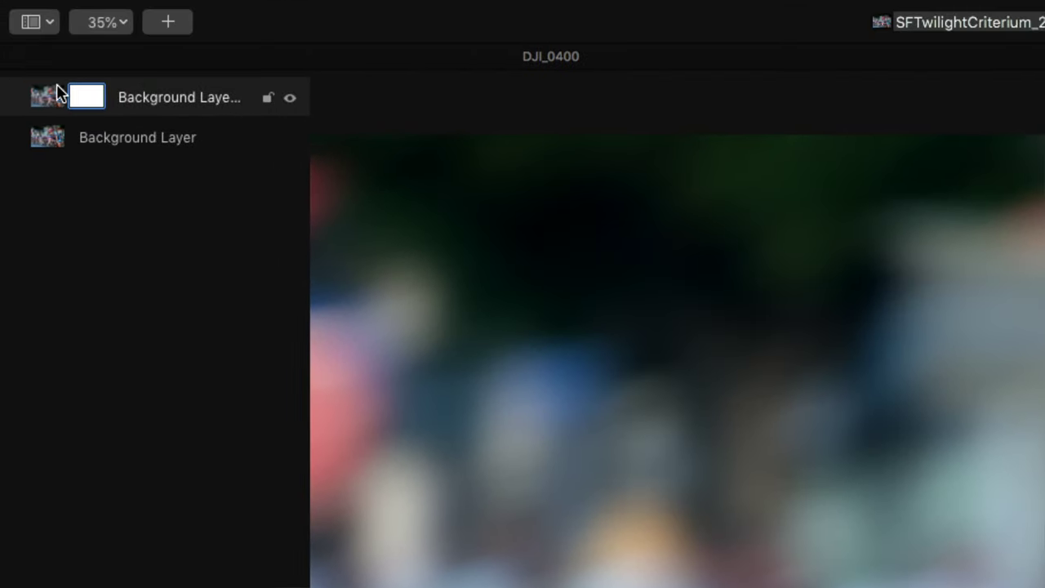
# Step: Show layers as thumbnails, remove and re-add the top layer's mask, then undo the re-add
pyautogui.click(50, 25)
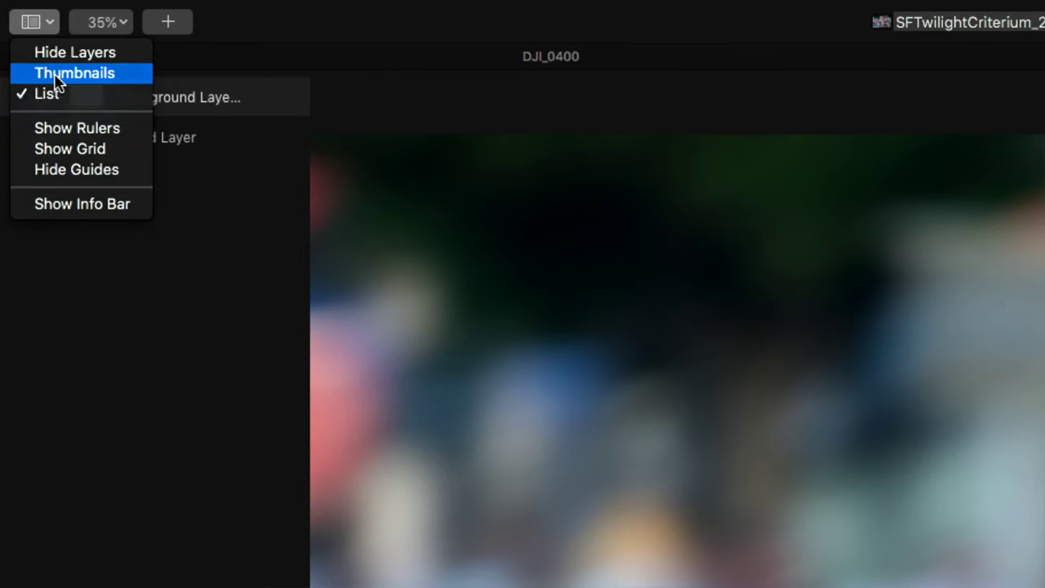
pyautogui.click(55, 73)
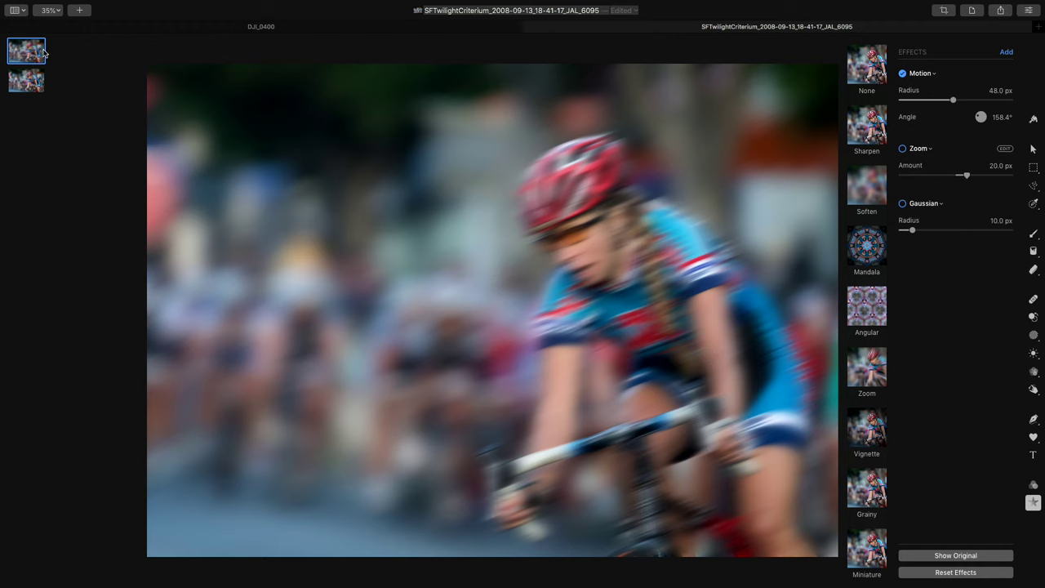
pyautogui.rightClick(34, 51)
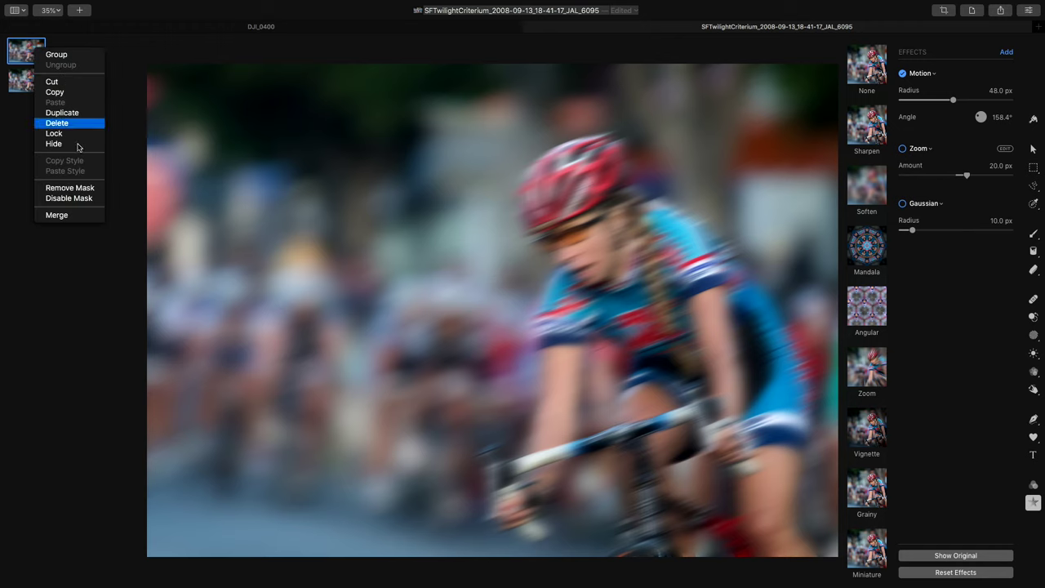
pyautogui.click(80, 189)
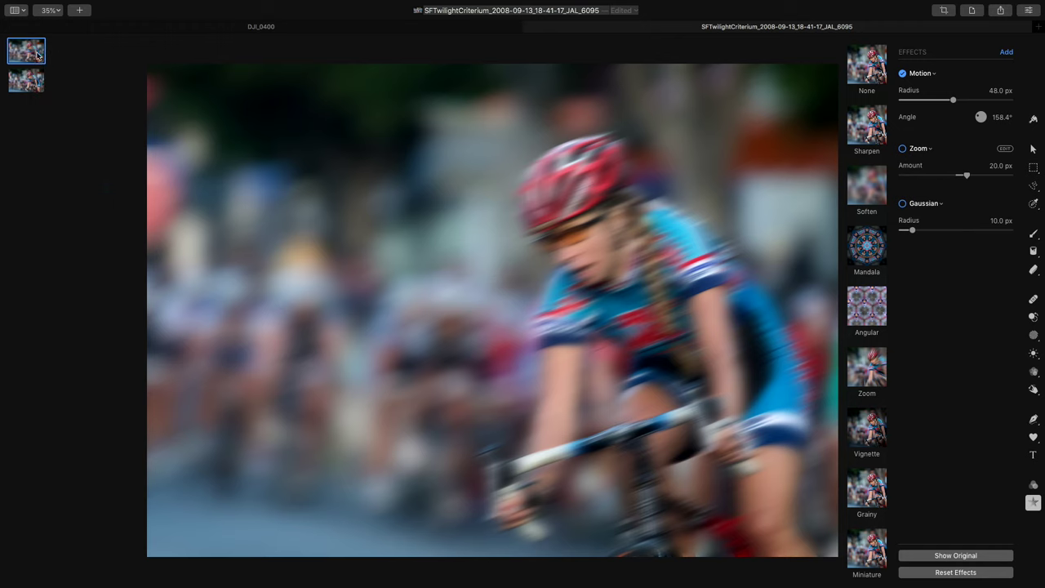
pyautogui.rightClick(34, 51)
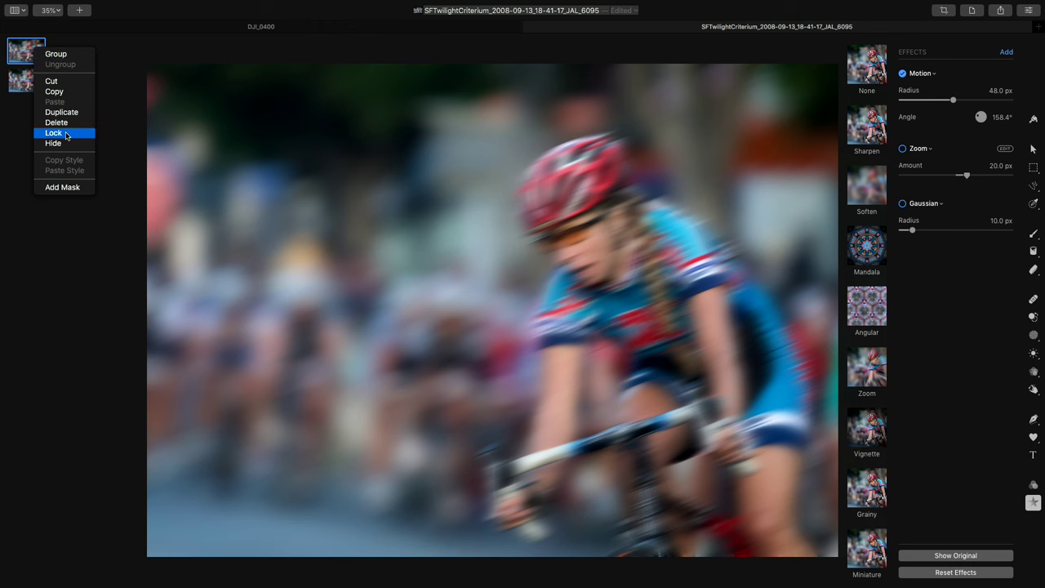
pyautogui.click(69, 184)
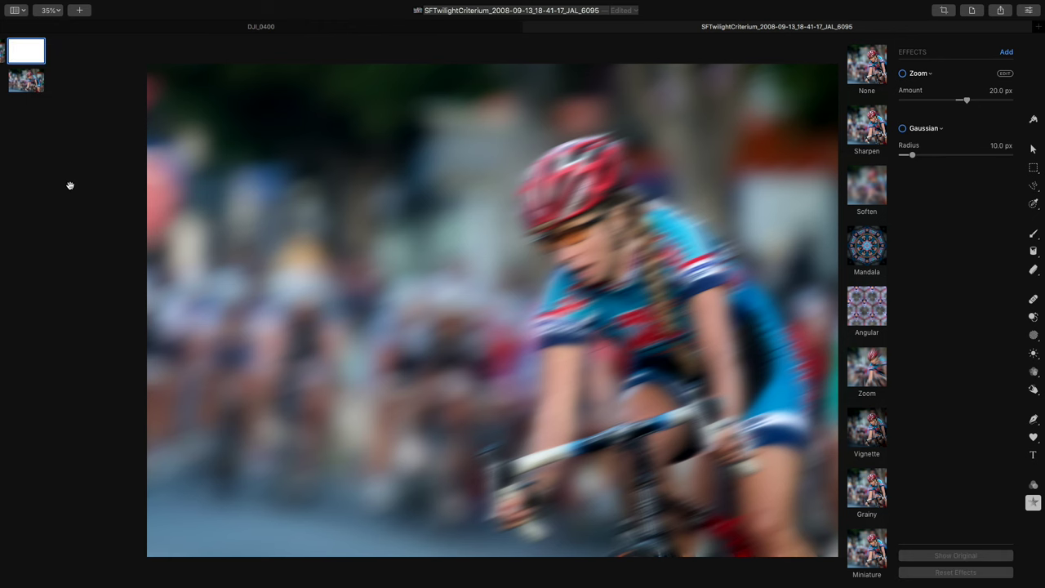
pyautogui.moveTo(2, 3)
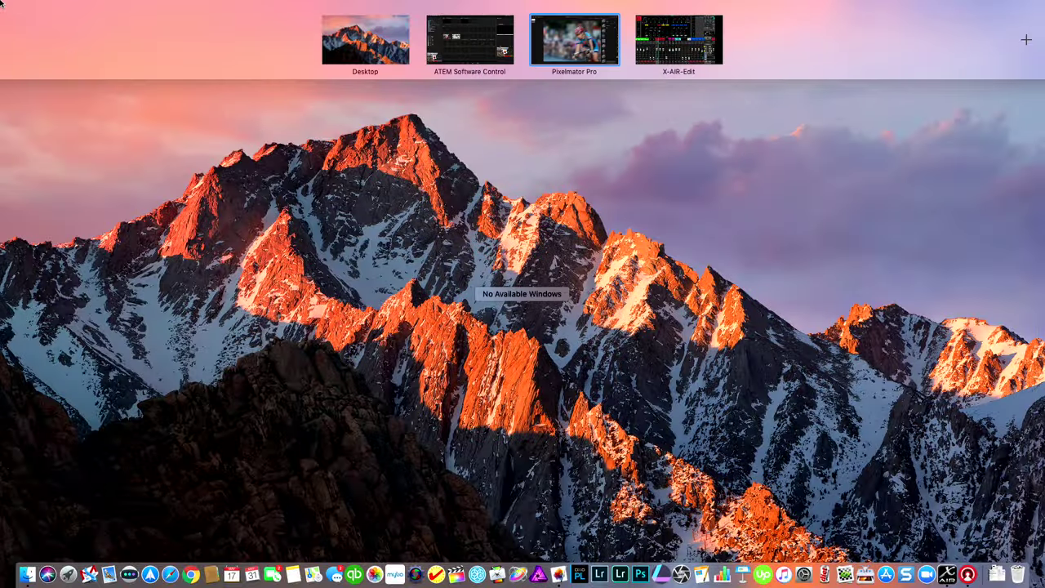
pyautogui.click(569, 53)
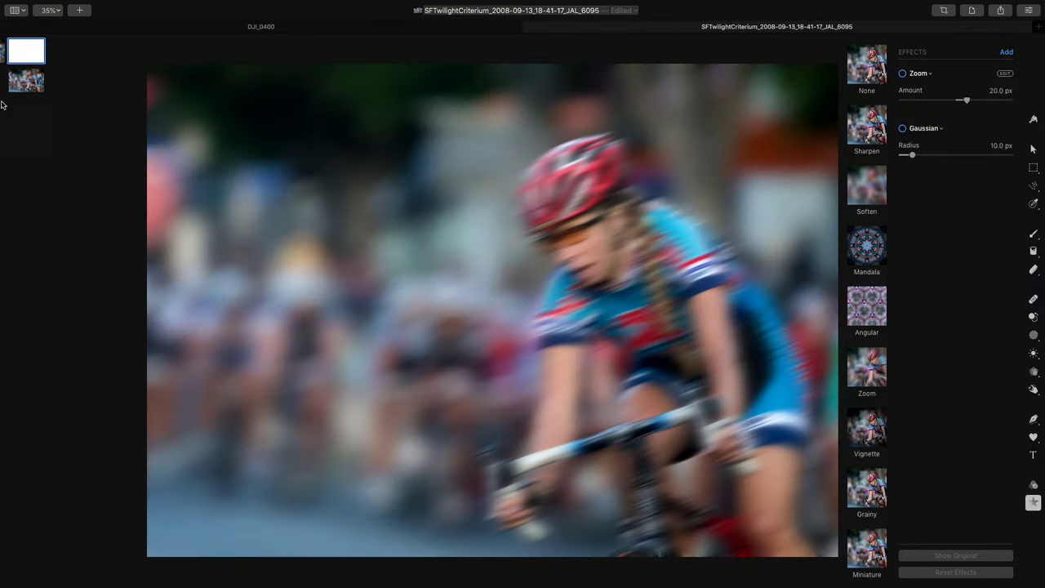
pyautogui.press('super+z')
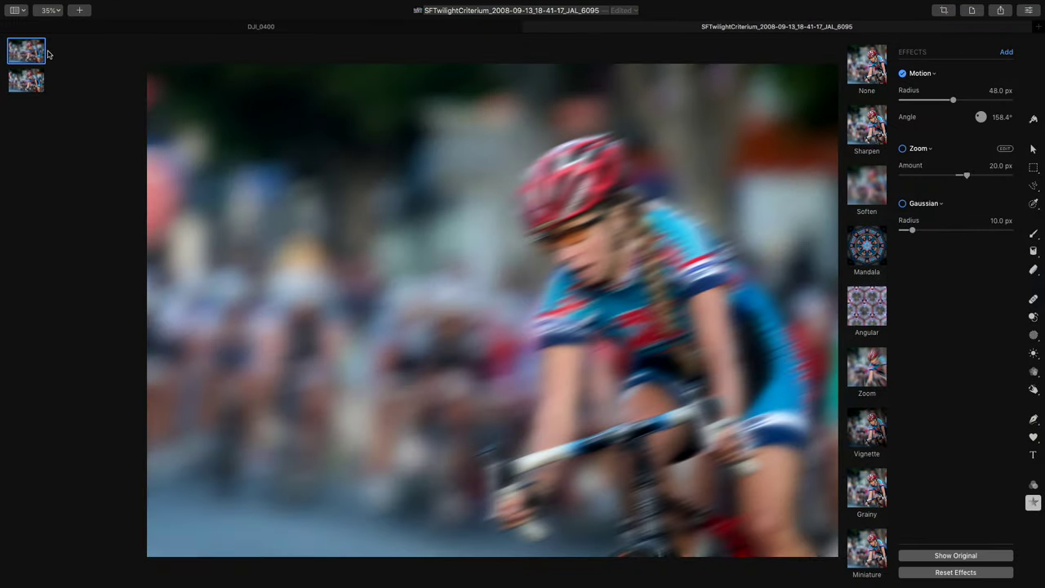
# Step: Return layers to a named list and alternate between the copy's image and mask, ending on the mask
pyautogui.click(14, 10)
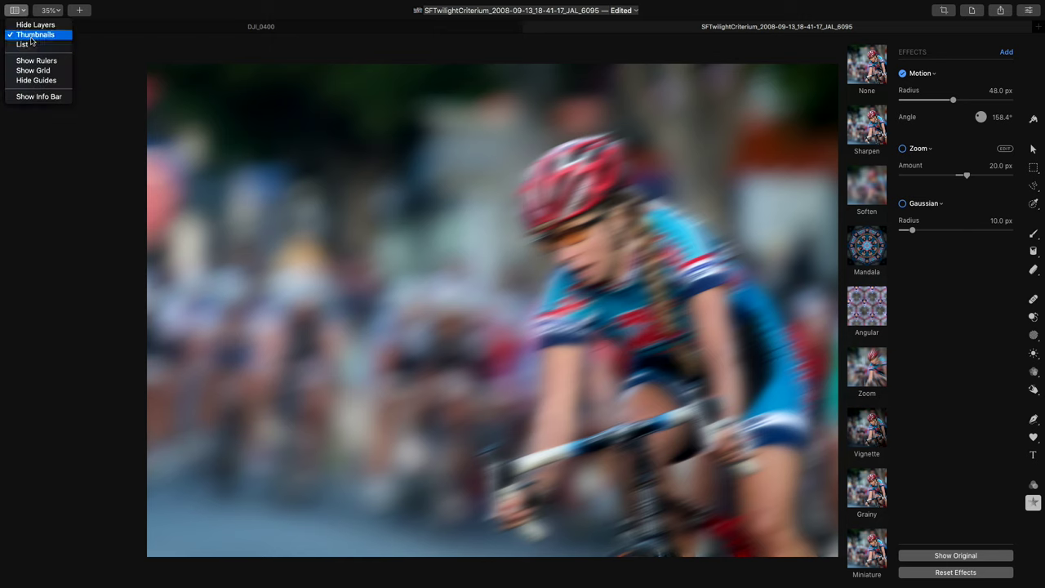
pyautogui.click(31, 41)
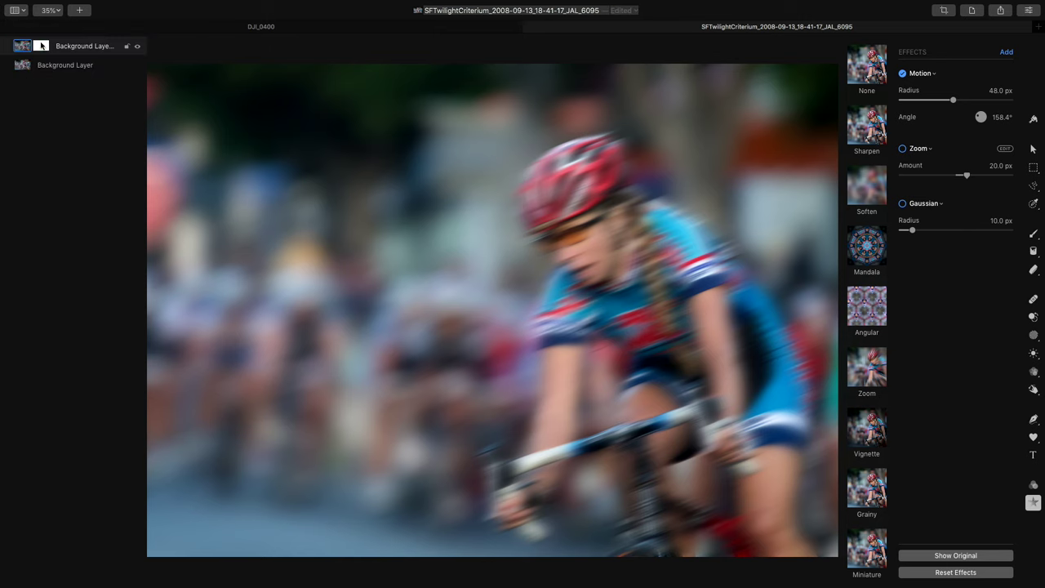
pyautogui.click(41, 47)
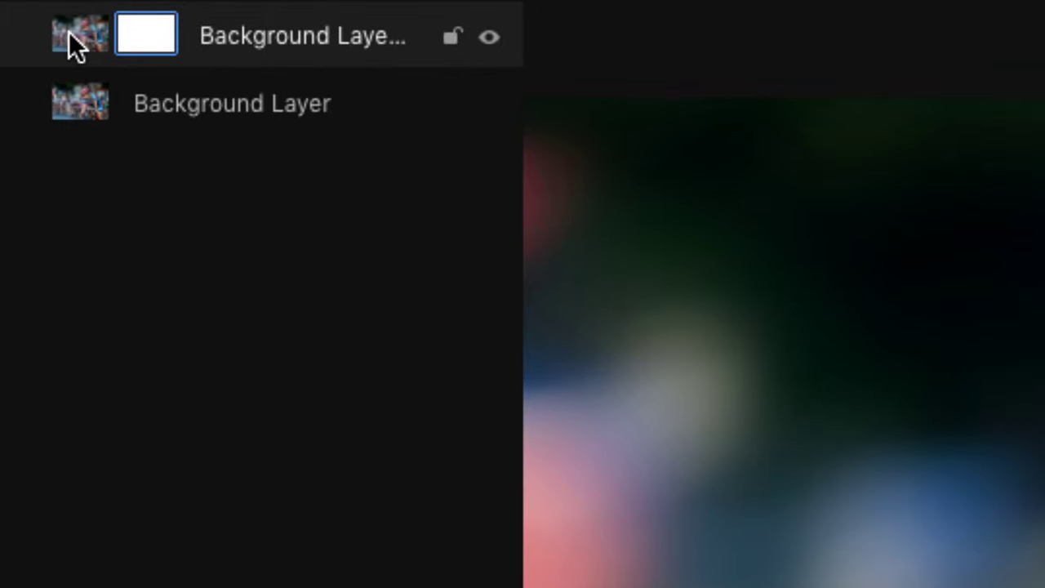
pyautogui.click(71, 33)
pyautogui.click(129, 33)
pyautogui.click(94, 33)
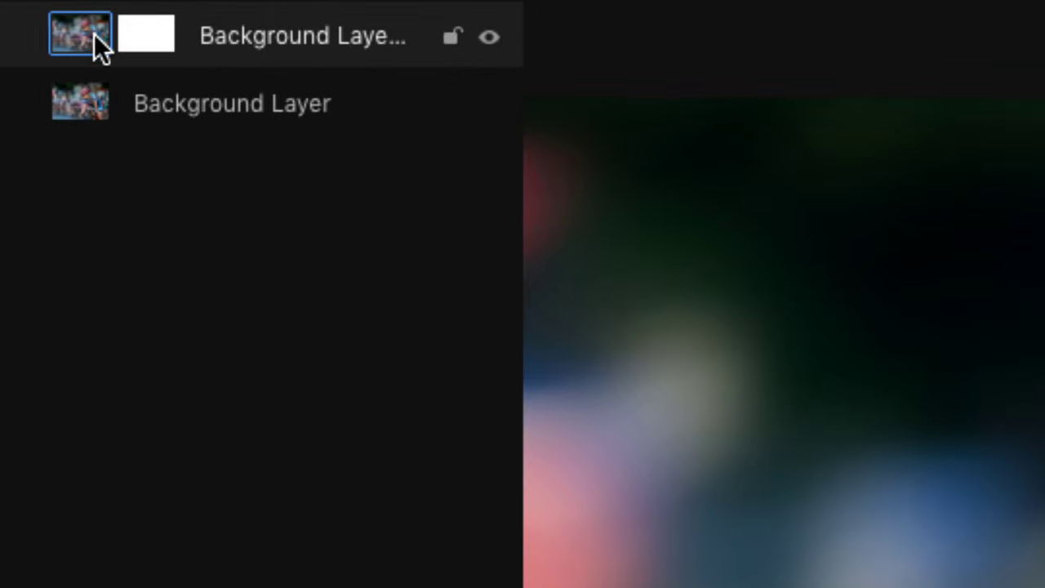
pyautogui.click(130, 39)
pyautogui.click(99, 30)
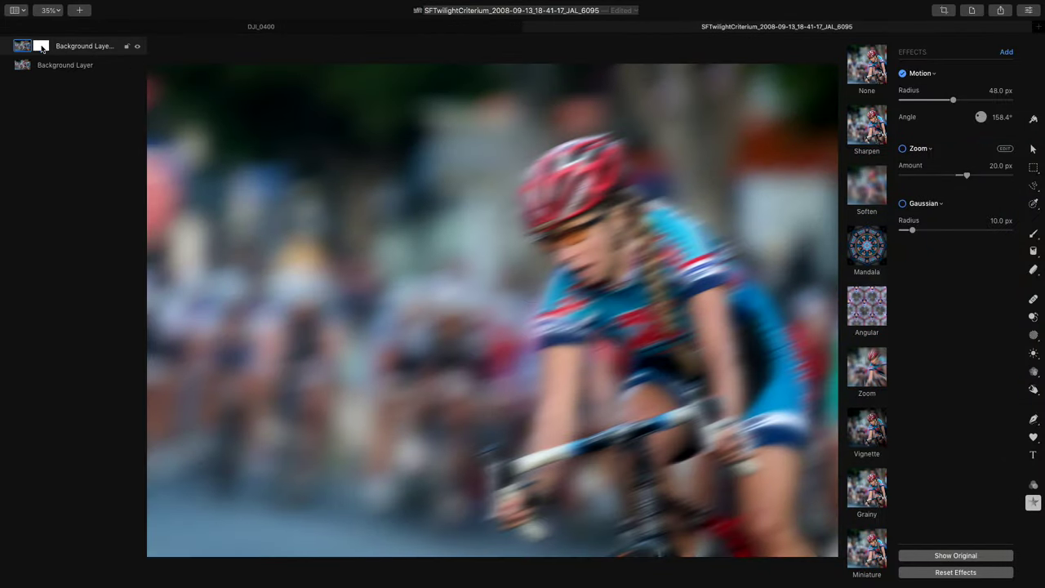
pyautogui.click(42, 47)
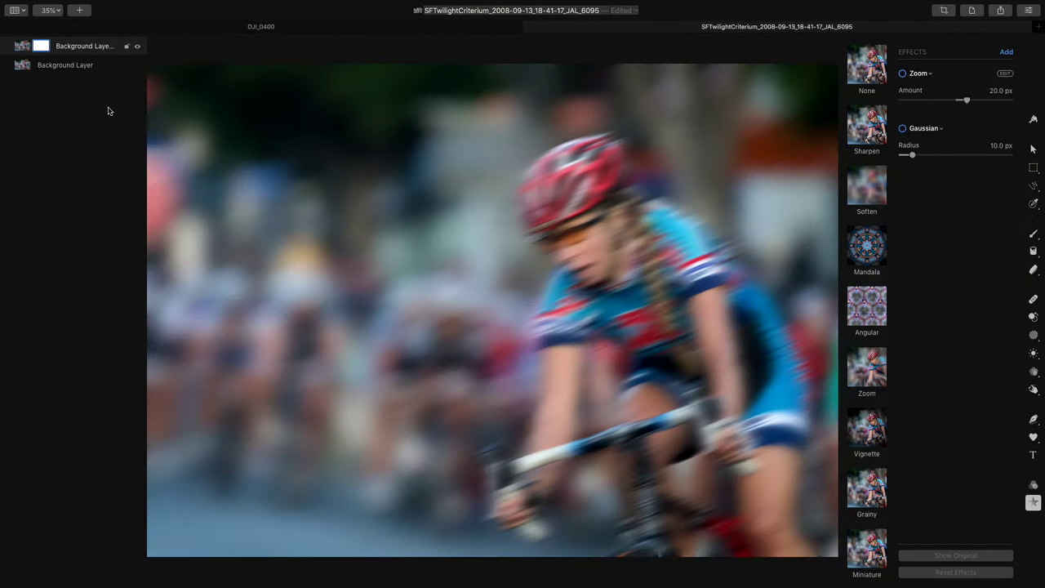
# Step: Dismiss the file browser and invert the copy's mask to black with Cmd+I
pyautogui.press('super+o')
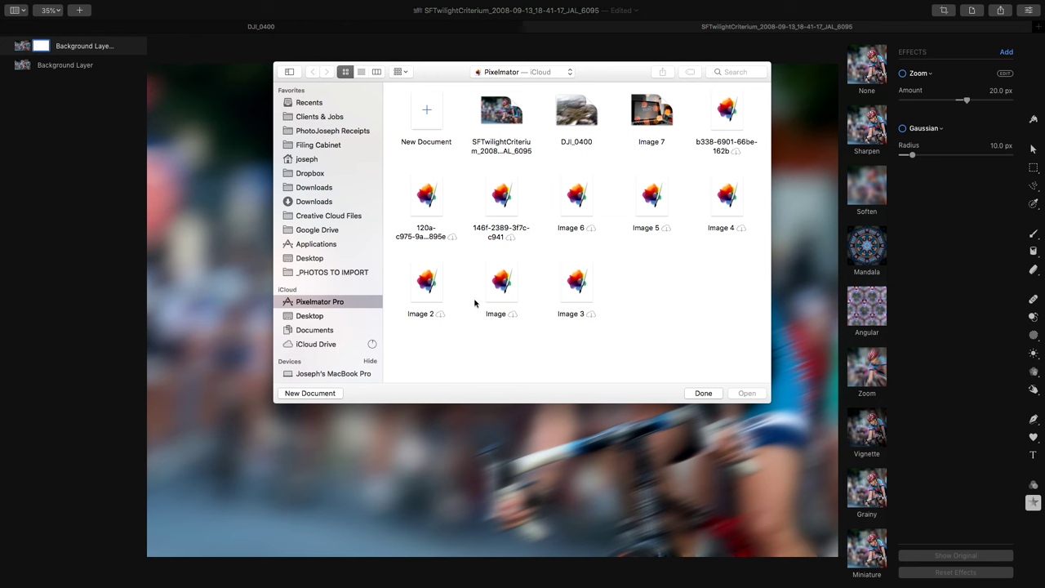
pyautogui.click(701, 392)
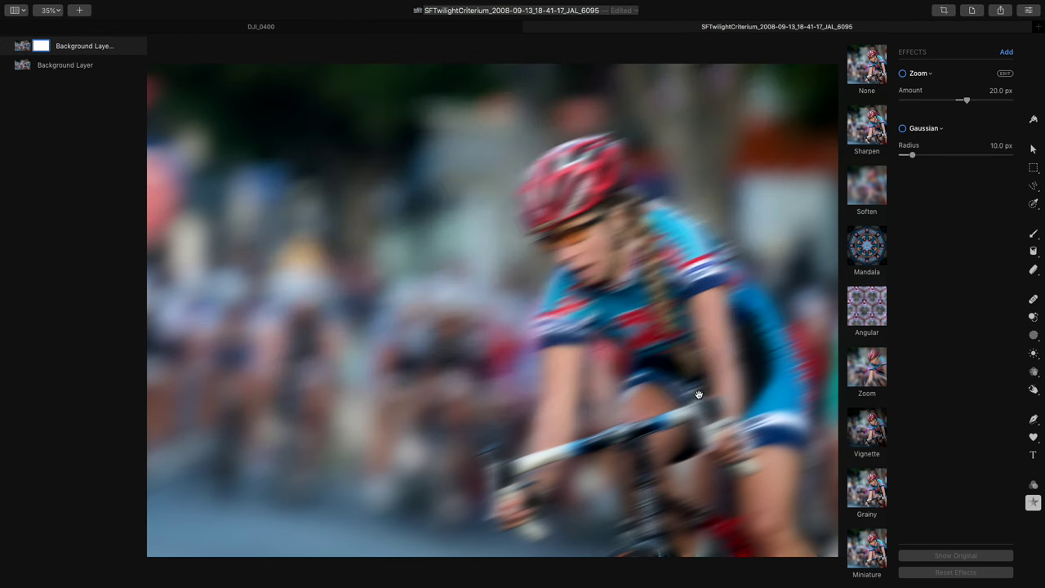
pyautogui.press('super+i')
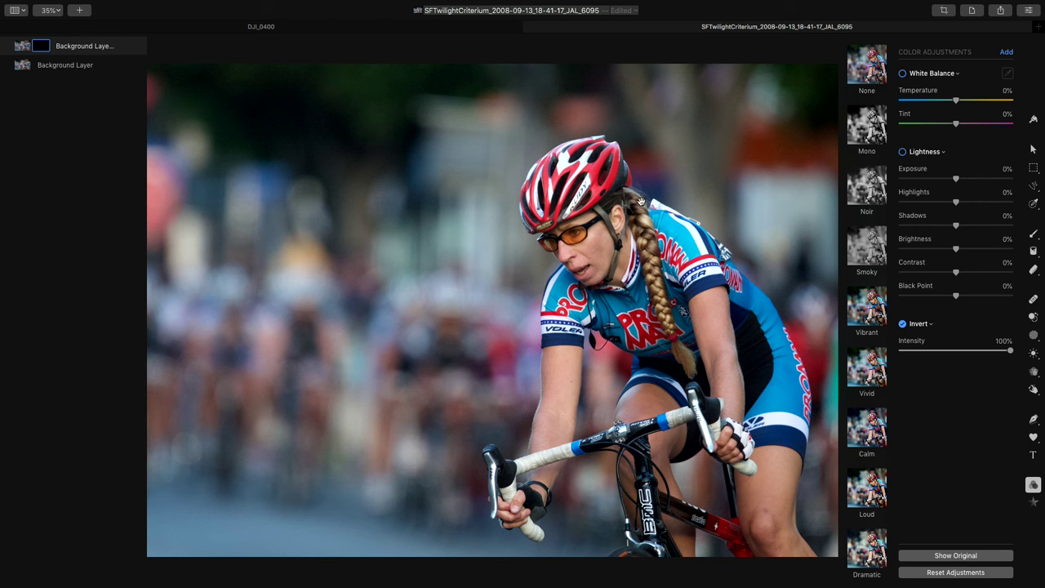
# Step: Choose the Paint tool, pick the 99 px Basic brush, and set Brush Size to 207 px
pyautogui.press('b')
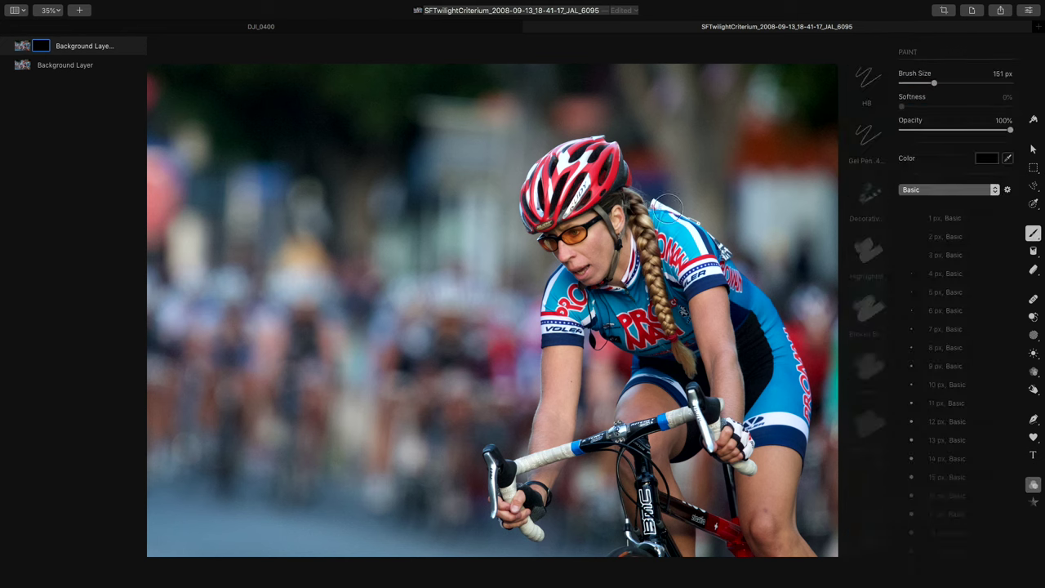
pyautogui.scroll(-15, 968, 505)
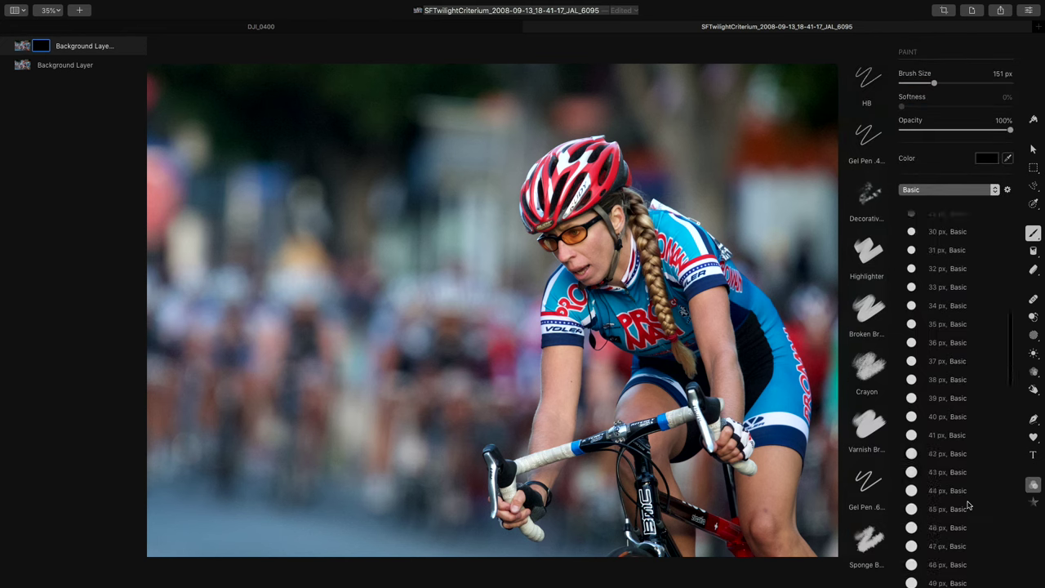
pyautogui.scroll(-2, 968, 504)
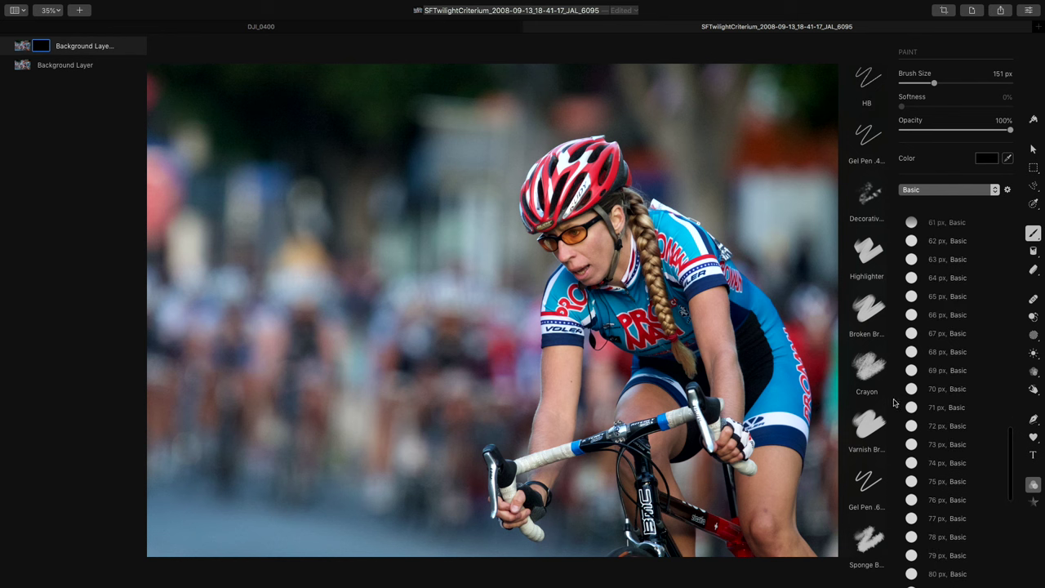
pyautogui.click(958, 479)
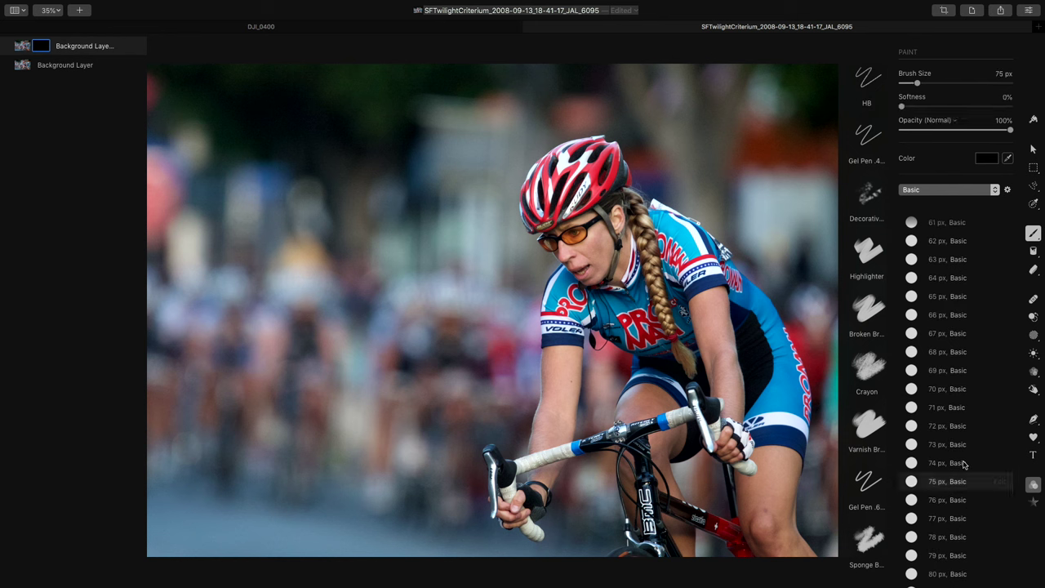
pyautogui.scroll(-6, 929, 481)
pyautogui.click(930, 486)
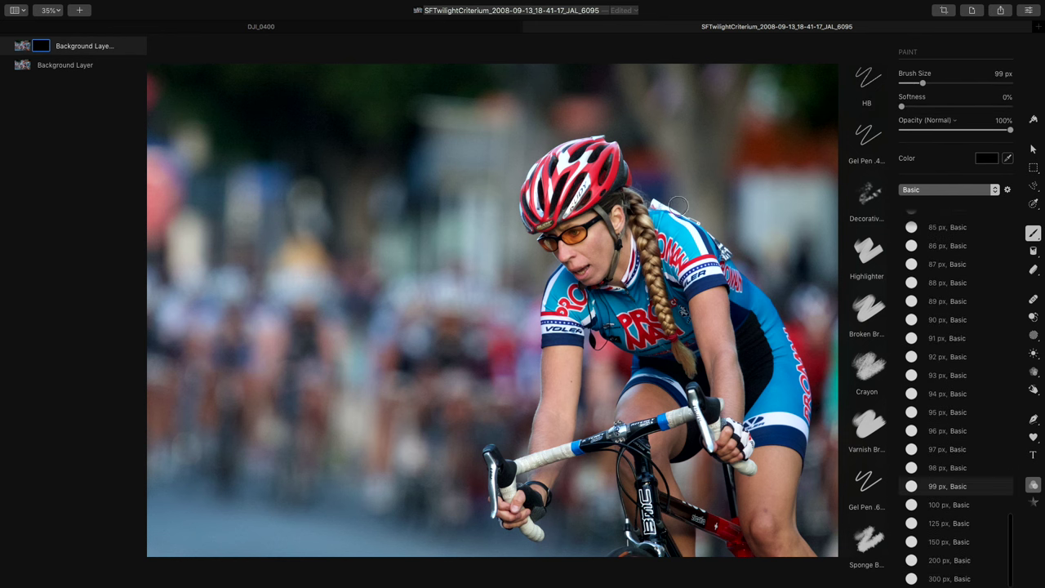
pyautogui.moveTo(922, 82); pyautogui.dragTo(959, 83)
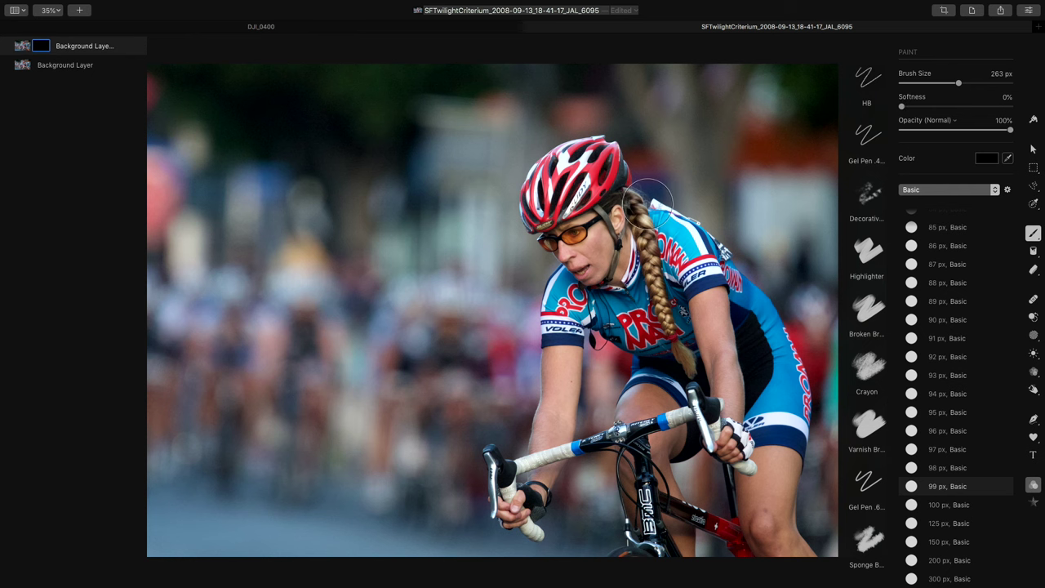
# Step: View the rider's face at actual size, then set the brush to 243 px with 100% softness
pyautogui.press('super+1')
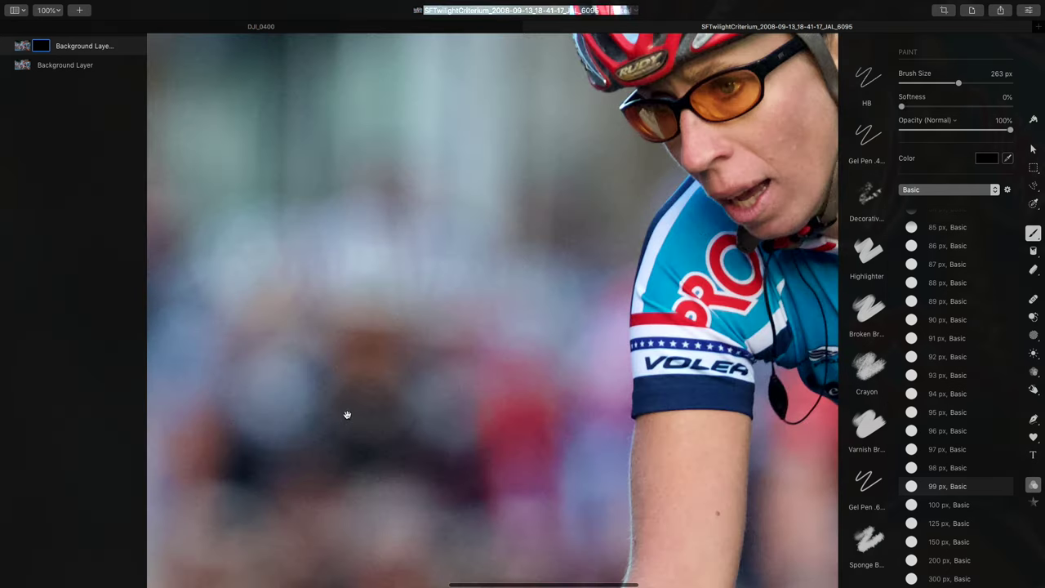
pyautogui.hscroll(5, 345, 416)
pyautogui.scroll(4, 345, 415)
pyautogui.moveTo(958, 82); pyautogui.dragTo(952, 83)
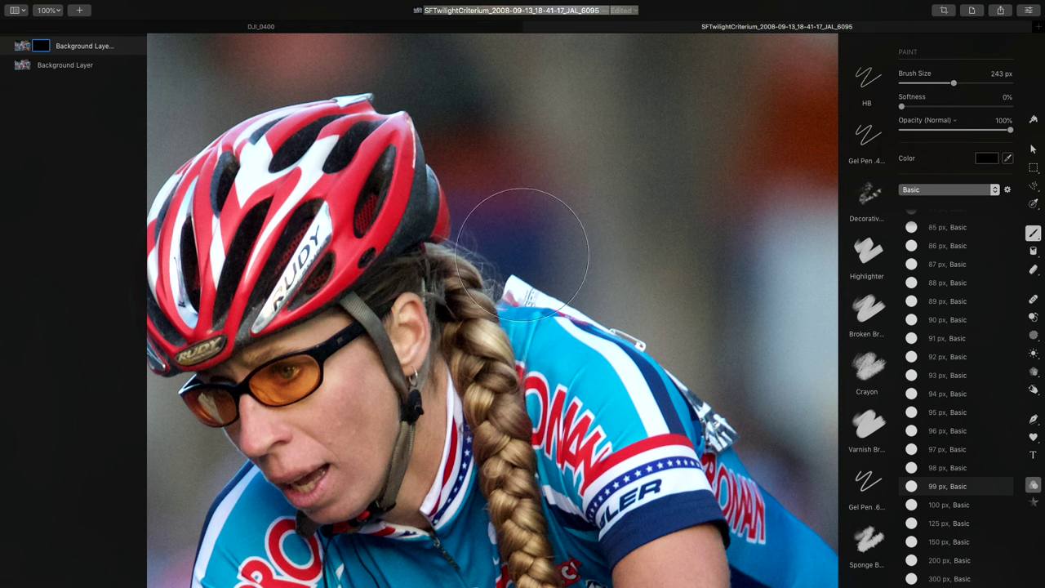
pyautogui.scroll(-2, 524, 266)
pyautogui.scroll(-4, 524, 265)
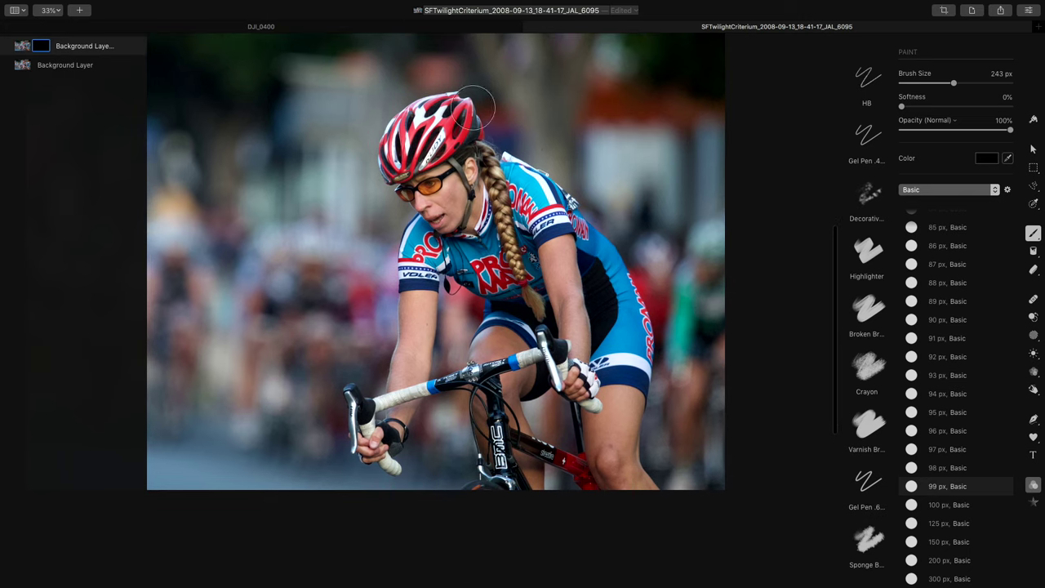
pyautogui.moveTo(903, 107); pyautogui.dragTo(1012, 107)
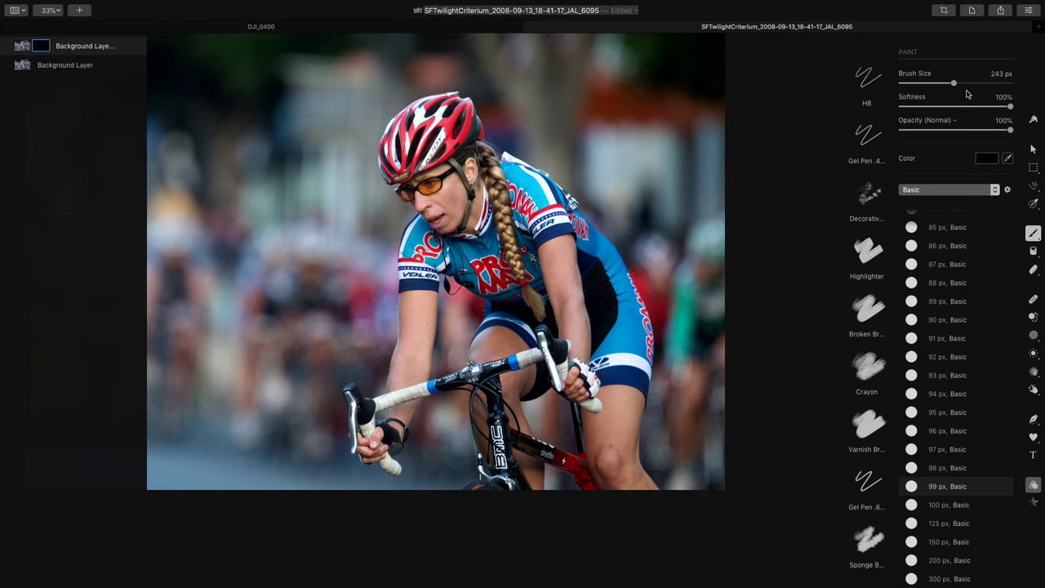
# Step: Enlarge the brush to 403 px and set its colour to white via Grayscale Slider at 100% brightness
pyautogui.moveTo(960, 88); pyautogui.dragTo(989, 85)
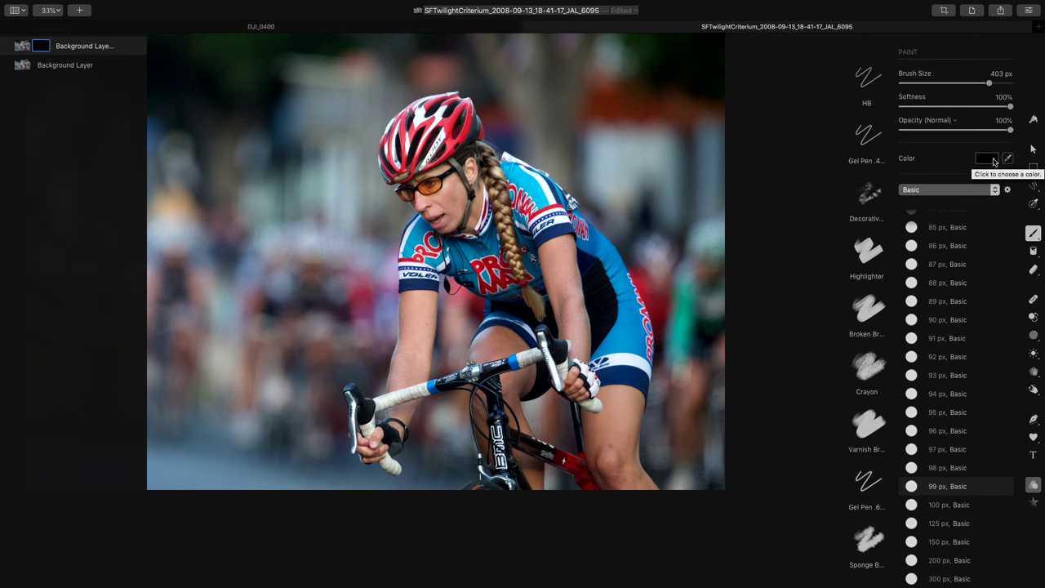
pyautogui.click(992, 159)
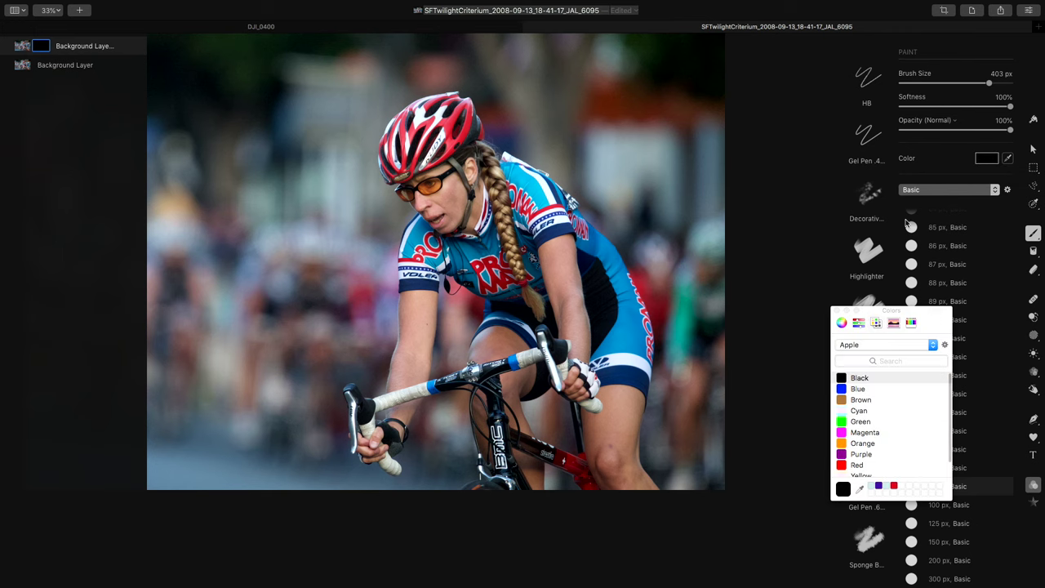
pyautogui.click(859, 323)
pyautogui.click(878, 324)
pyautogui.click(857, 345)
pyautogui.click(857, 327)
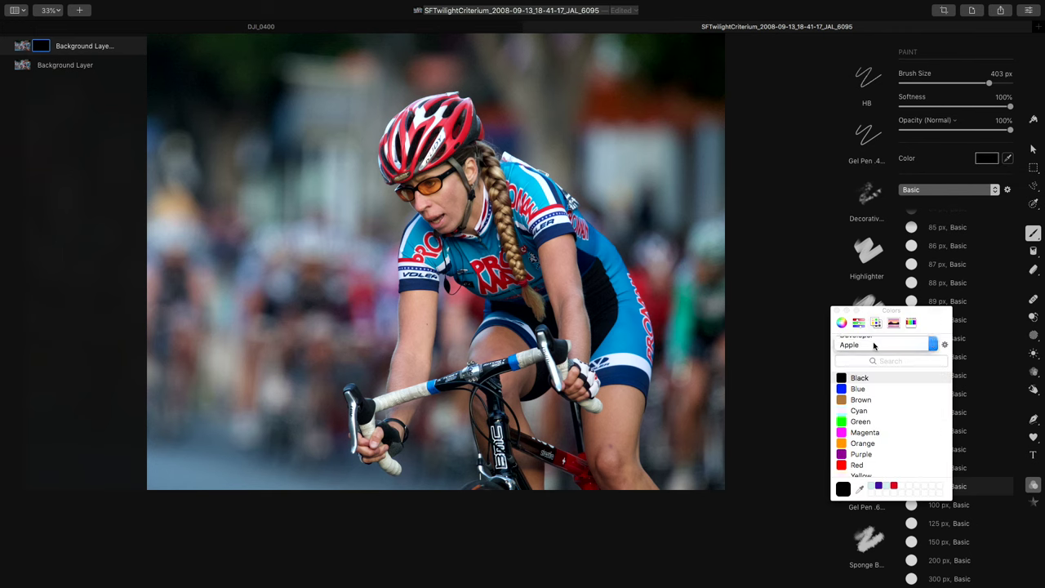
pyautogui.click(857, 345)
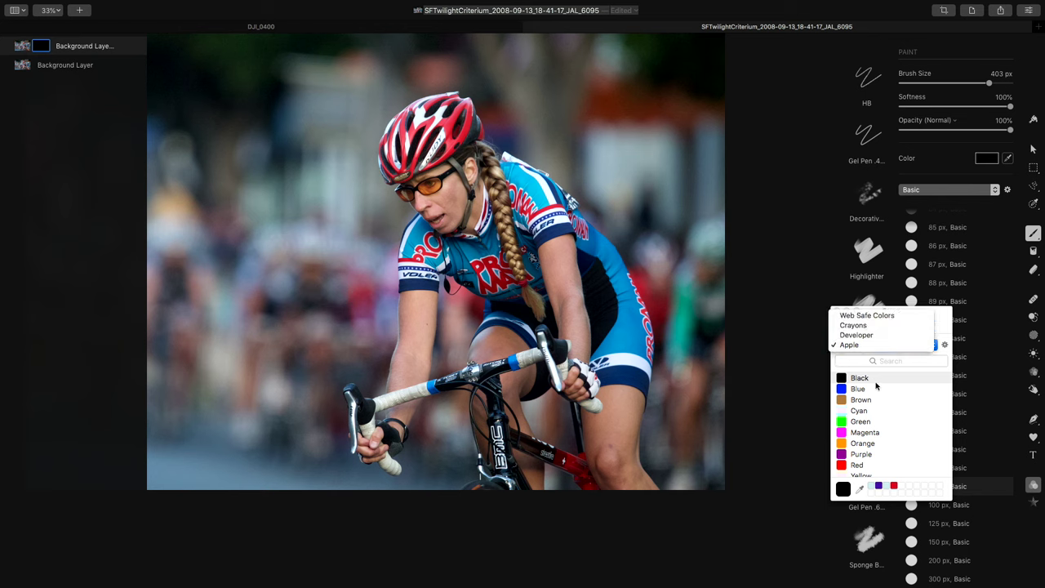
pyautogui.click(857, 344)
pyautogui.click(858, 323)
pyautogui.click(868, 344)
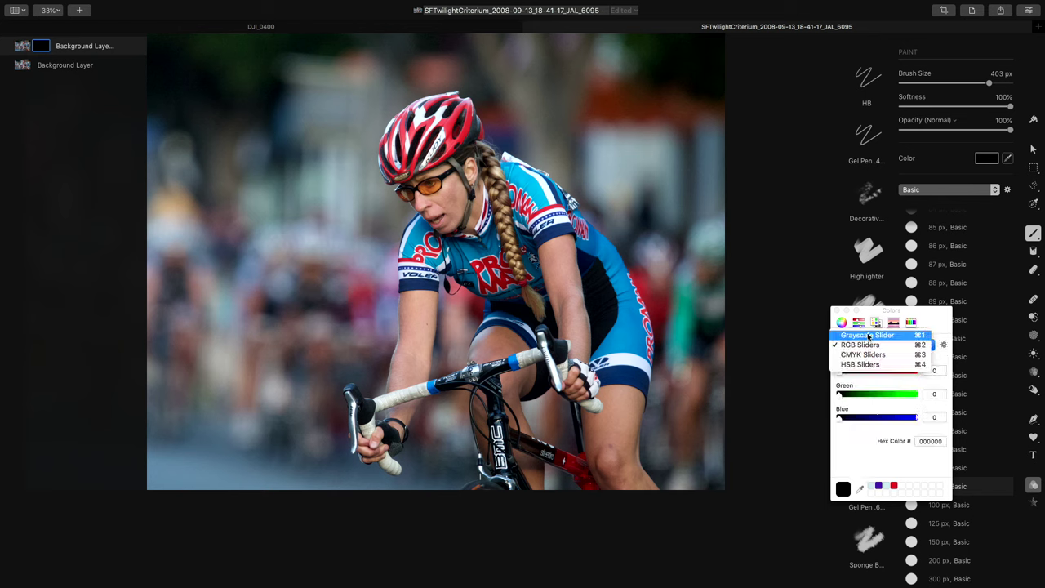
pyautogui.click(868, 335)
pyautogui.moveTo(860, 371); pyautogui.dragTo(949, 373)
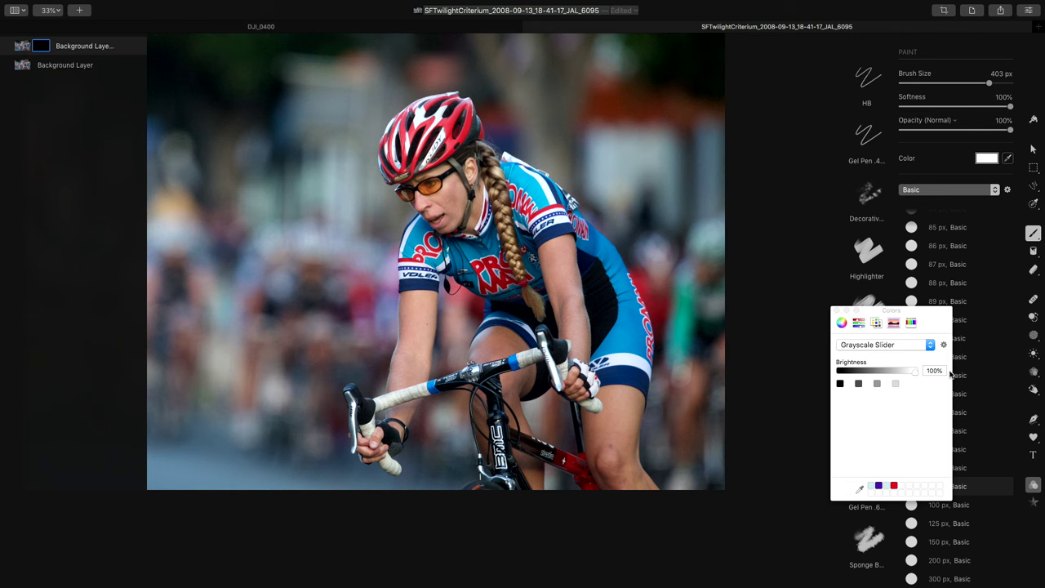
pyautogui.click(834, 311)
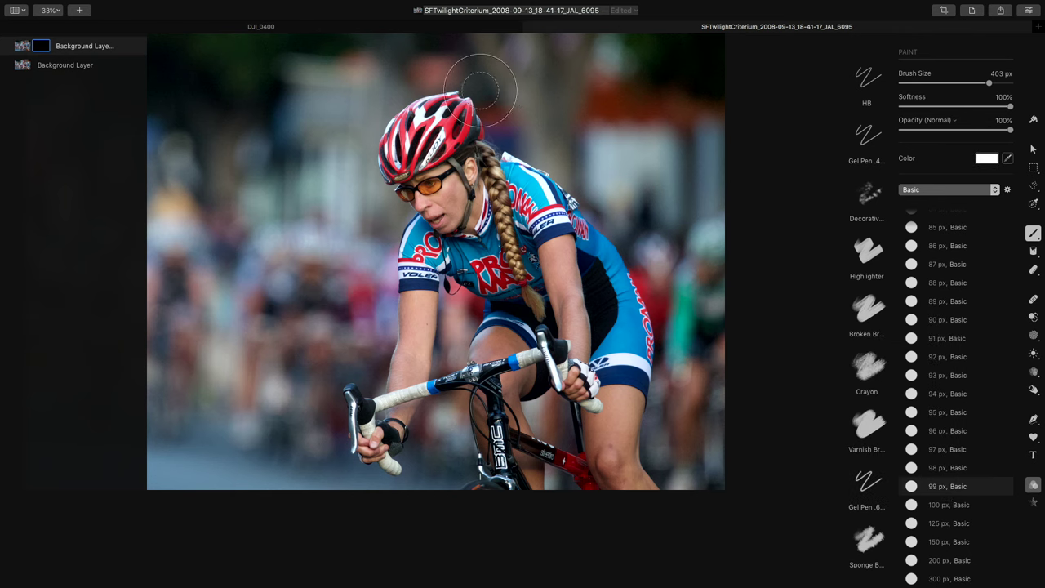
# Step: Paint white on the mask behind the helmet, shoulder and right side to reveal the blur
pyautogui.moveTo(469, 102)
pyautogui.mouseDown()
pyautogui.moveTo(613, 231)
pyautogui.moveTo(645, 278)
pyautogui.moveTo(651, 467)
pyautogui.moveTo(674, 498)
pyautogui.mouseUp()
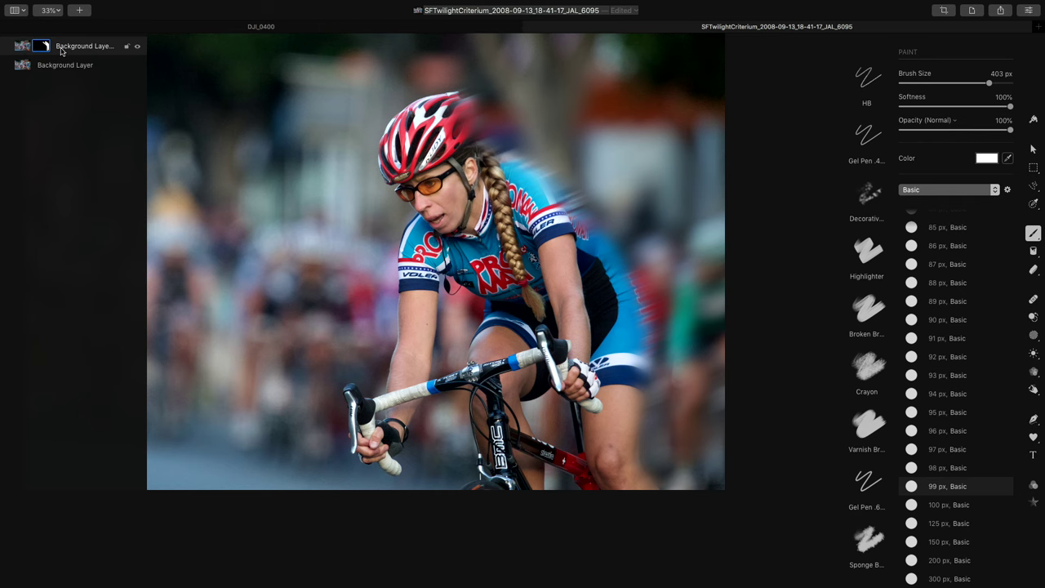
# Step: Duplicate the masked blur layer and make the copy's mask fully white via select-all, fill, invert
pyautogui.click(16, 48)
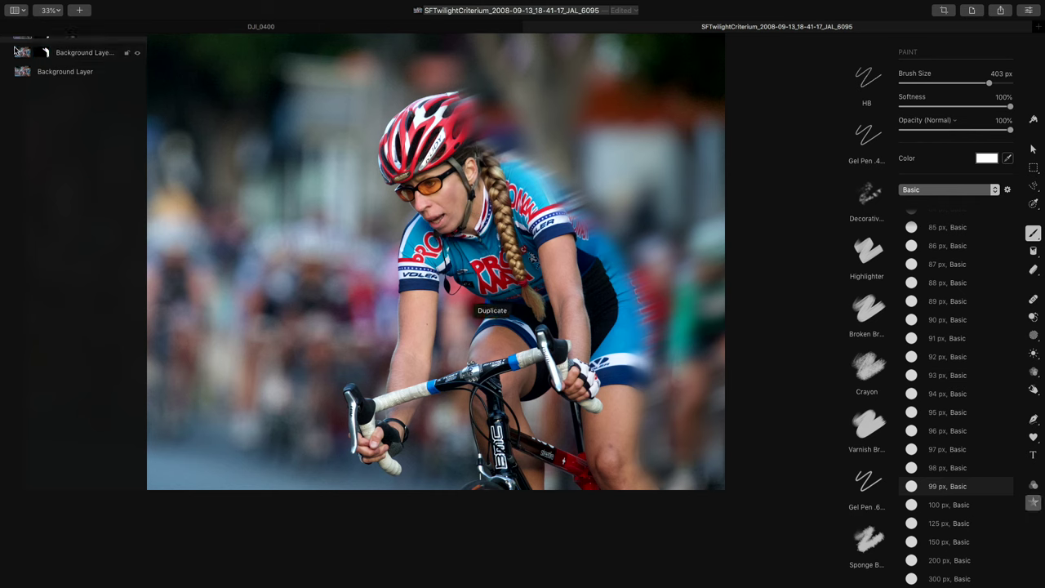
pyautogui.press('super+j')
pyautogui.click(45, 49)
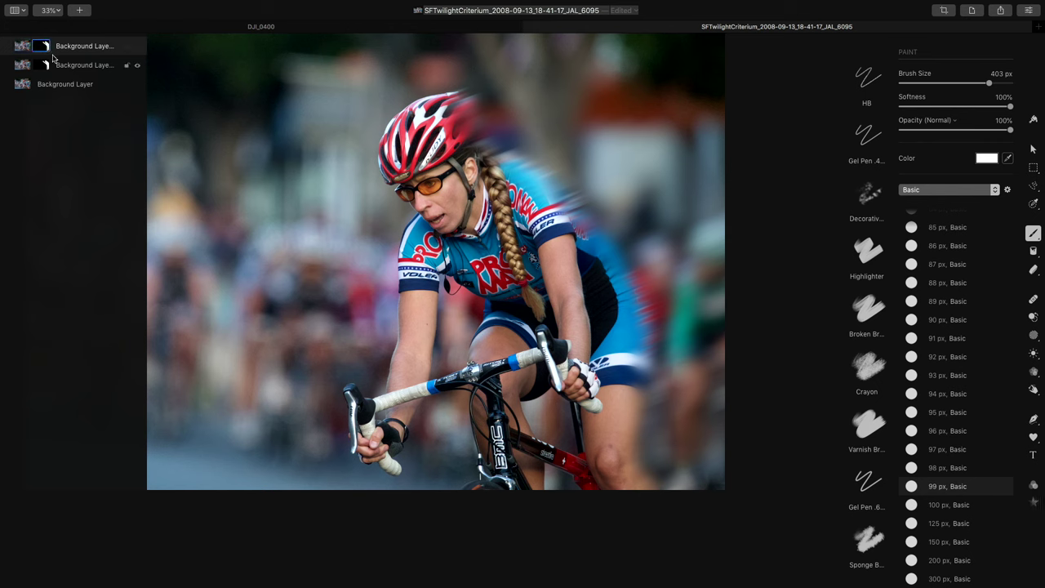
pyautogui.press('super+a')
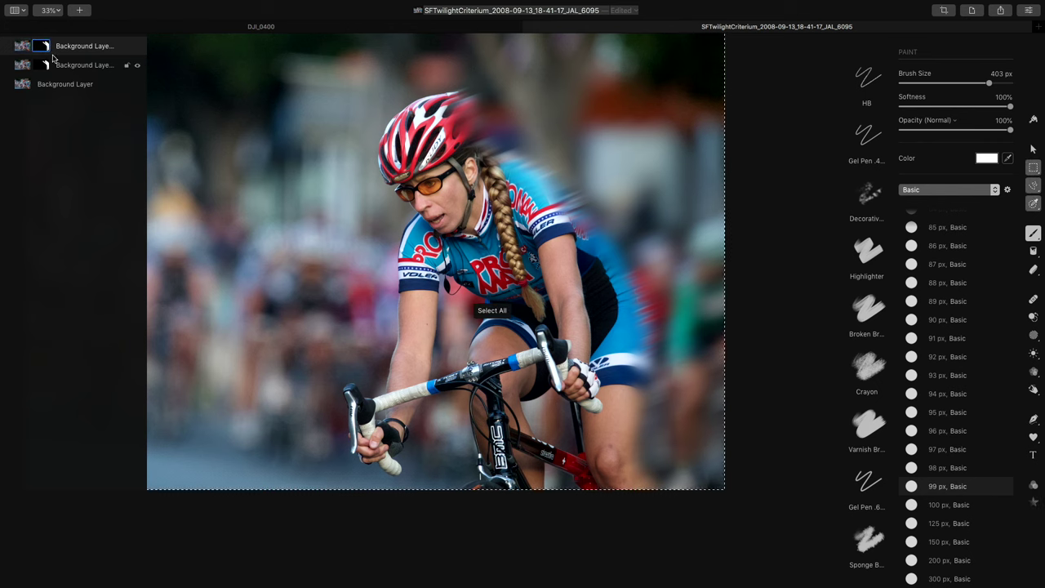
pyautogui.press('Delete')
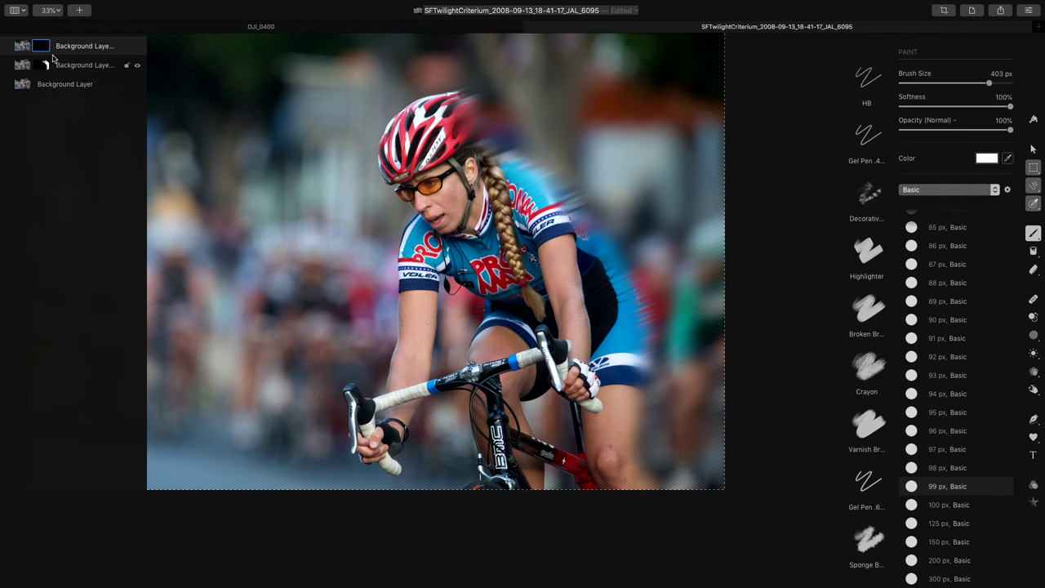
pyautogui.press('super+i')
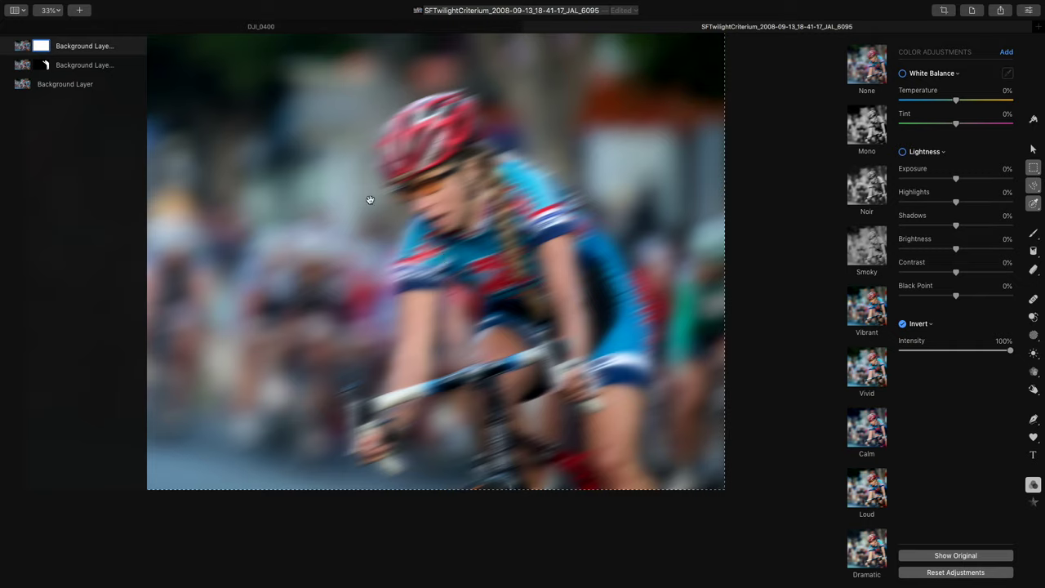
pyautogui.scroll(3, 395, 151)
pyautogui.press('super+d')
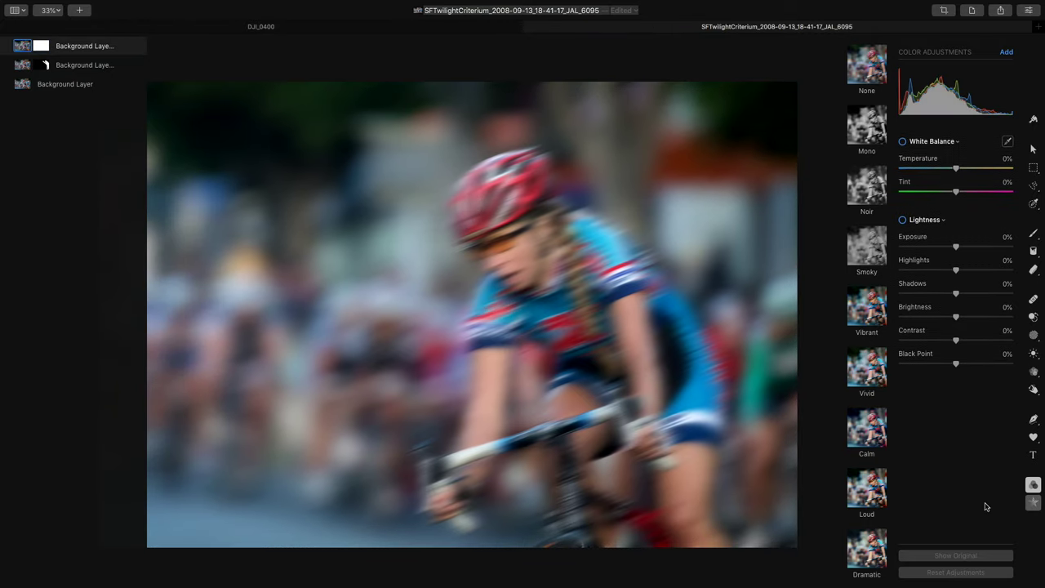
# Step: Lower the top copy's Motion blur radius to 26.8 px and invert its mask to black
pyautogui.click(1034, 504)
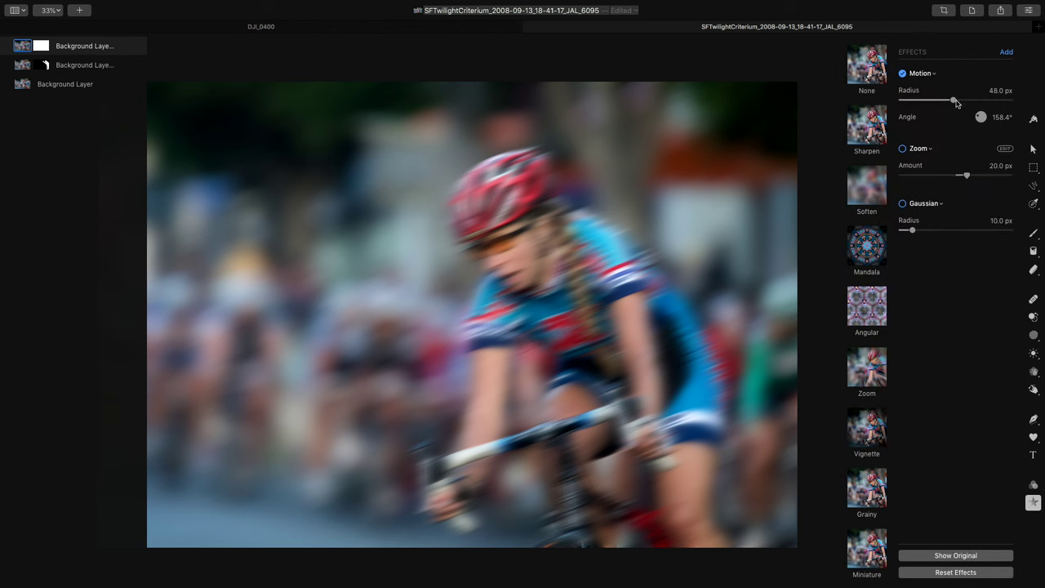
pyautogui.moveTo(953, 102); pyautogui.dragTo(931, 100)
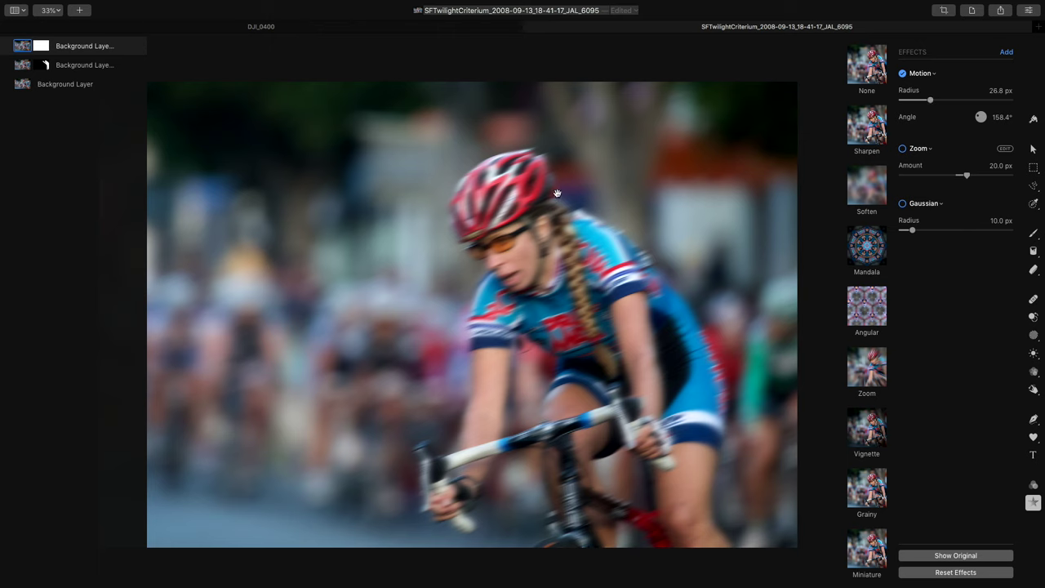
pyautogui.click(40, 47)
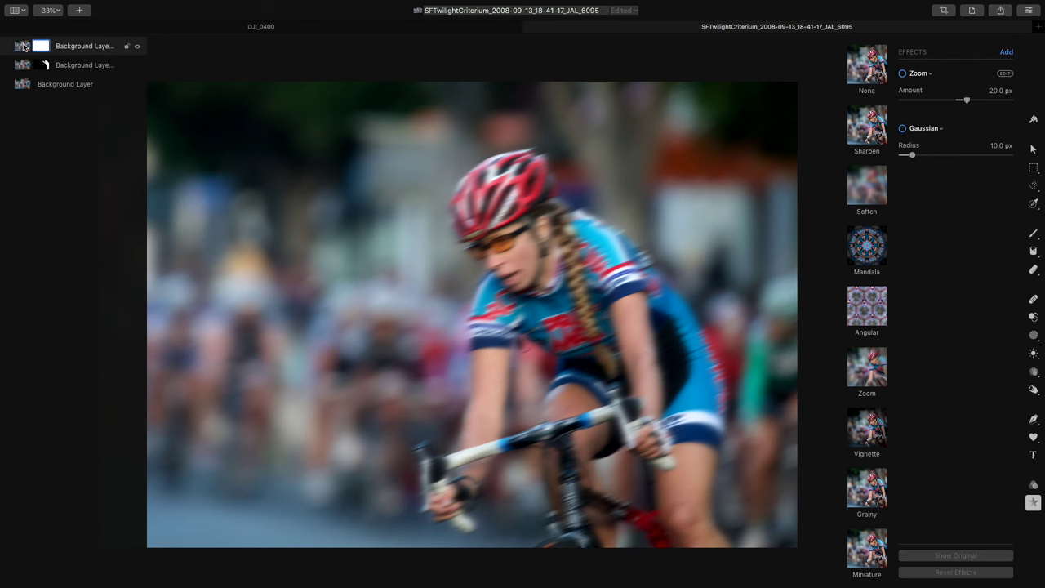
pyautogui.press('super+i')
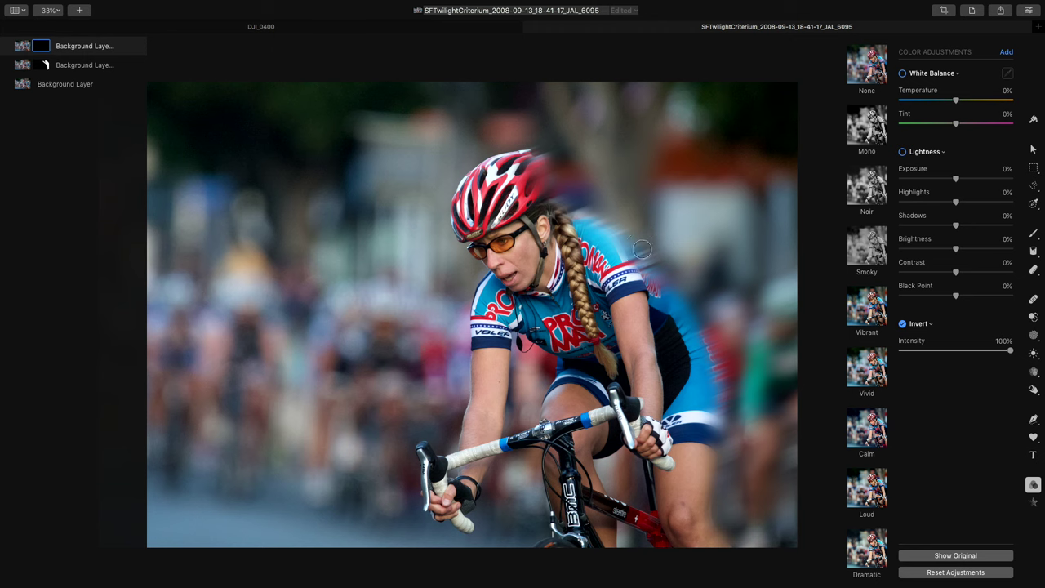
pyautogui.press('b')
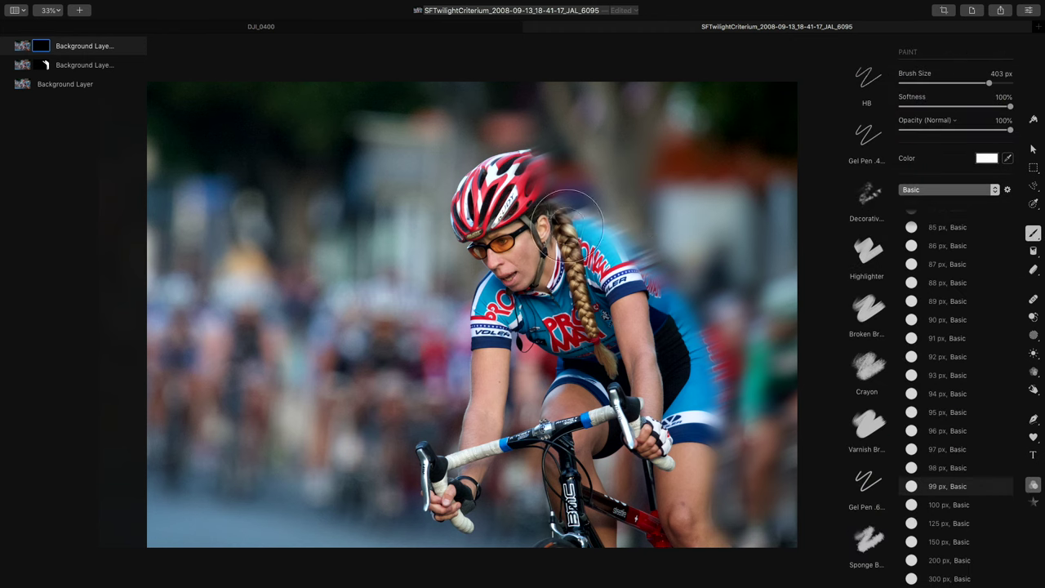
# Step: Paint white on the top copy's mask over the rider's jersey, arm and back of the helmet
pyautogui.moveTo(526, 231)
pyautogui.mouseDown()
pyautogui.moveTo(611, 284)
pyautogui.moveTo(670, 412)
pyautogui.moveTo(602, 264)
pyautogui.moveTo(671, 364)
pyautogui.moveTo(683, 526)
pyautogui.moveTo(662, 490)
pyautogui.moveTo(597, 244)
pyautogui.mouseUp()
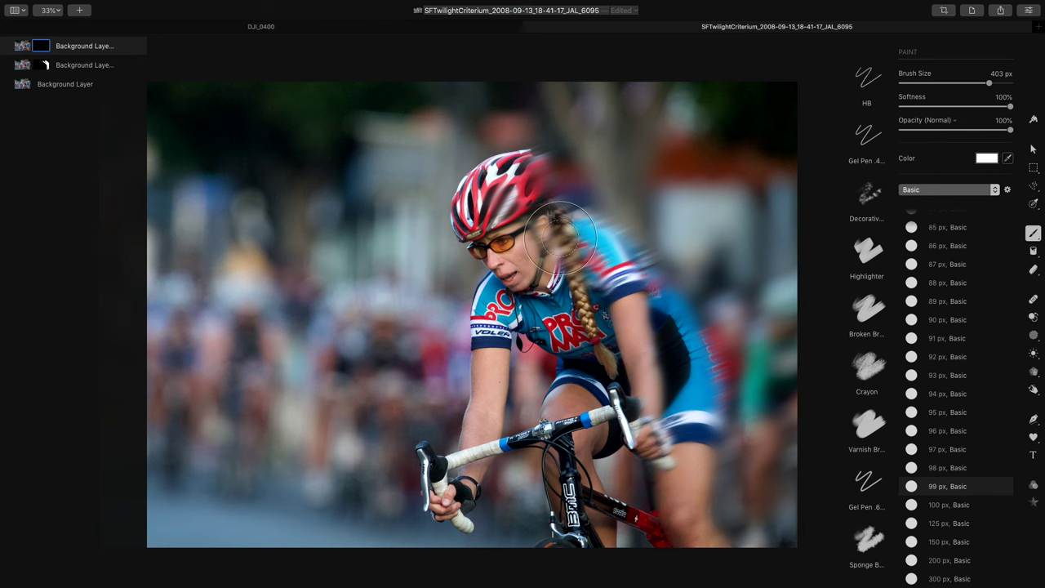
pyautogui.press('super+plus')
pyautogui.scroll(3, 492, 200)
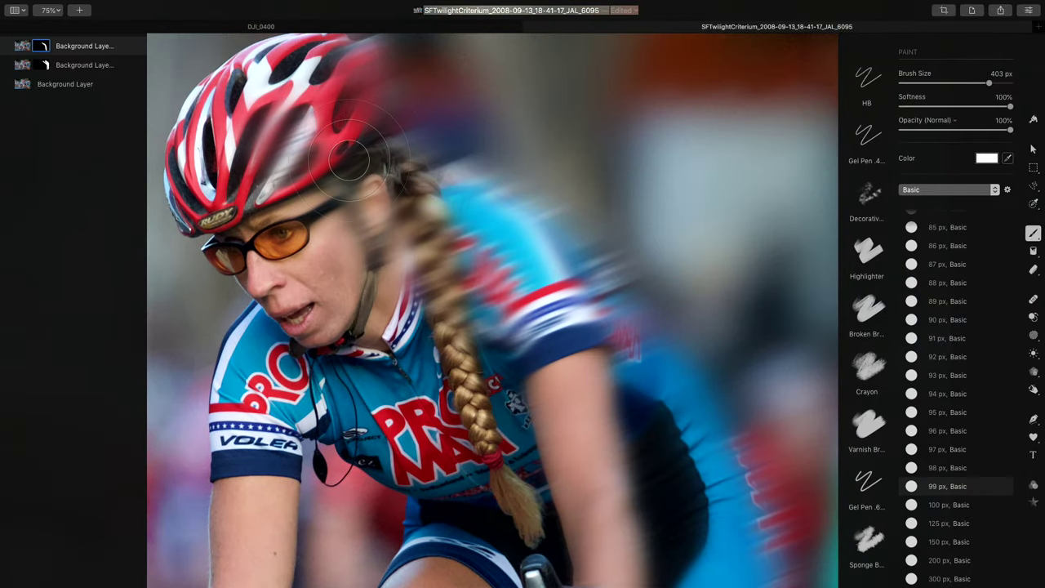
pyautogui.moveTo(348, 157)
pyautogui.mouseDown()
pyautogui.moveTo(296, 105)
pyautogui.moveTo(245, 143)
pyautogui.mouseUp()
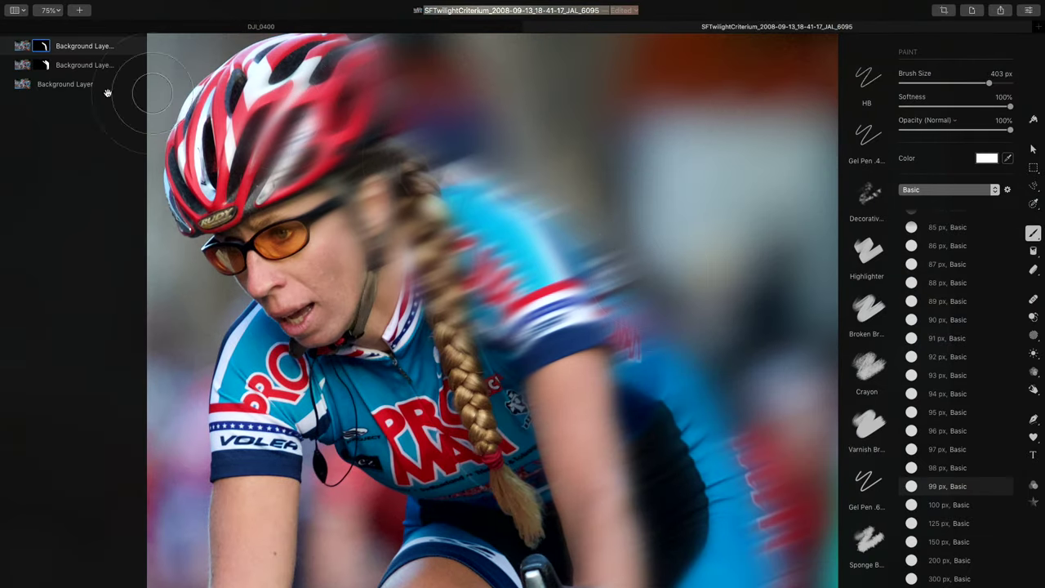
pyautogui.click(22, 46)
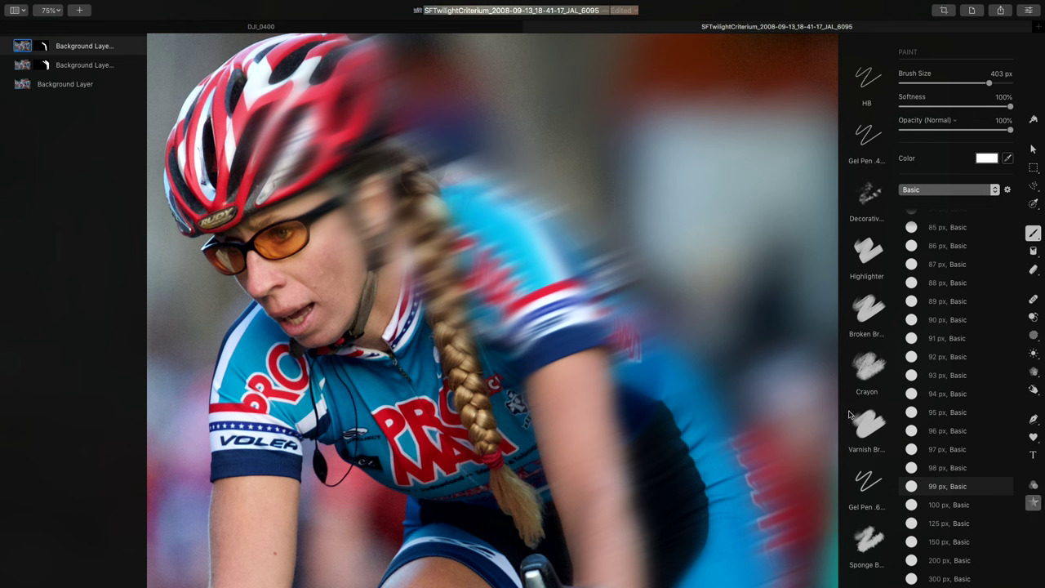
# Step: Check the lower copy's 48 px Motion blur, then cut the top copy's radius to 13 px
pyautogui.click(1033, 502)
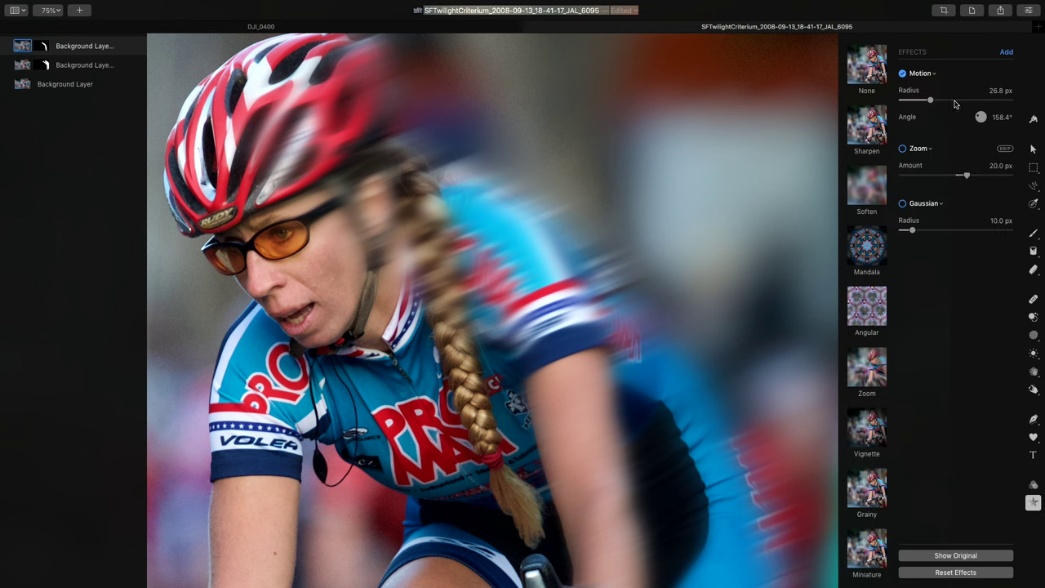
pyautogui.click(23, 66)
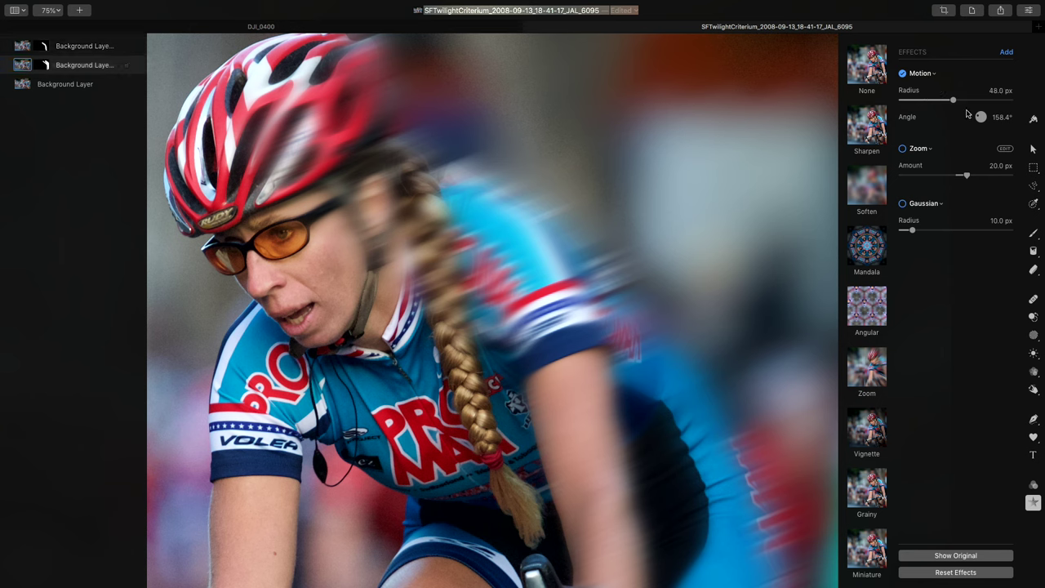
pyautogui.click(26, 48)
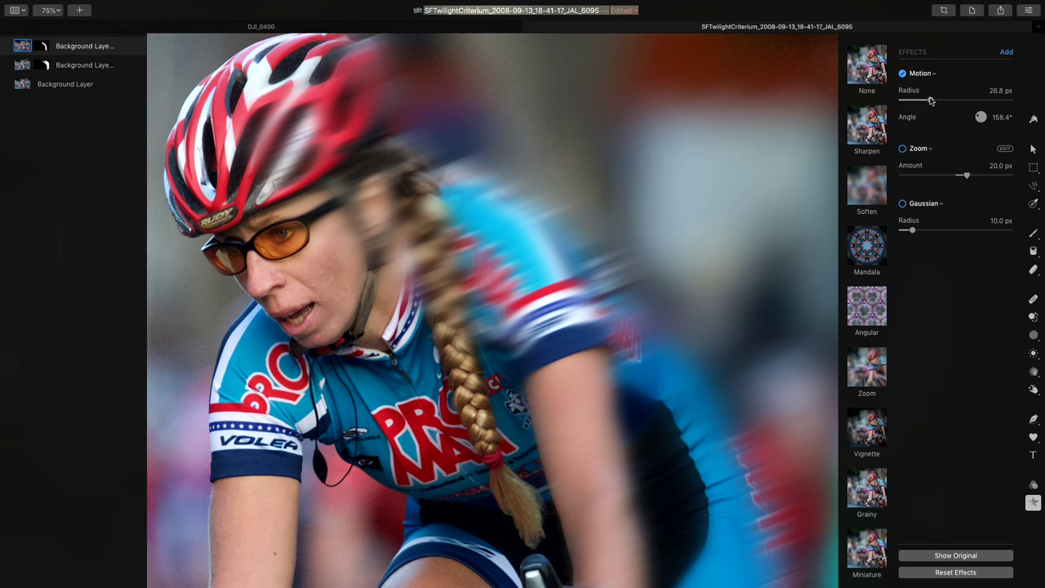
pyautogui.moveTo(930, 101); pyautogui.dragTo(914, 101)
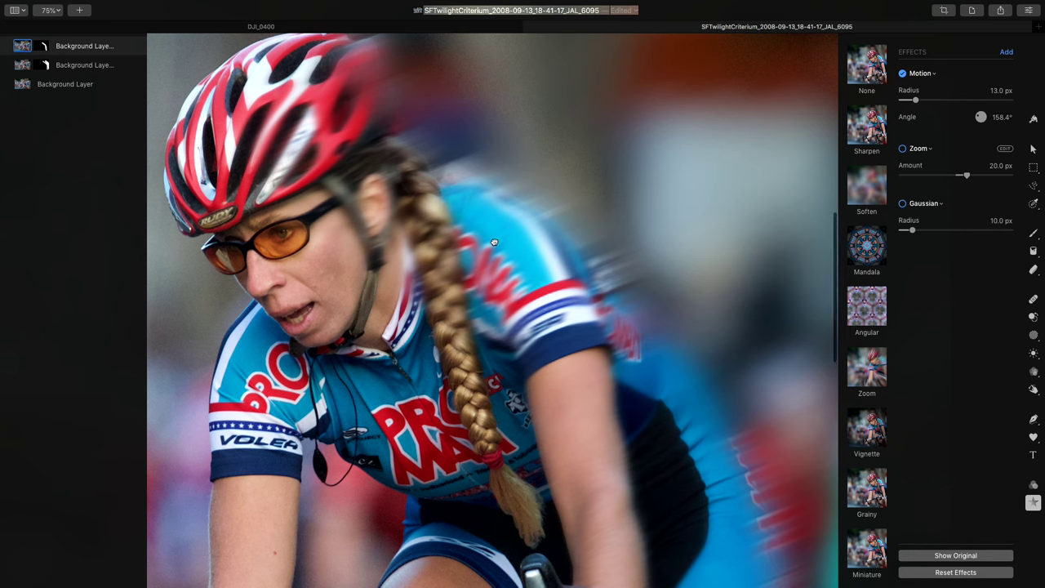
pyautogui.moveTo(483, 238); pyautogui.dragTo(587, 278)
pyautogui.press('super+minus')
pyautogui.press('super+minus')
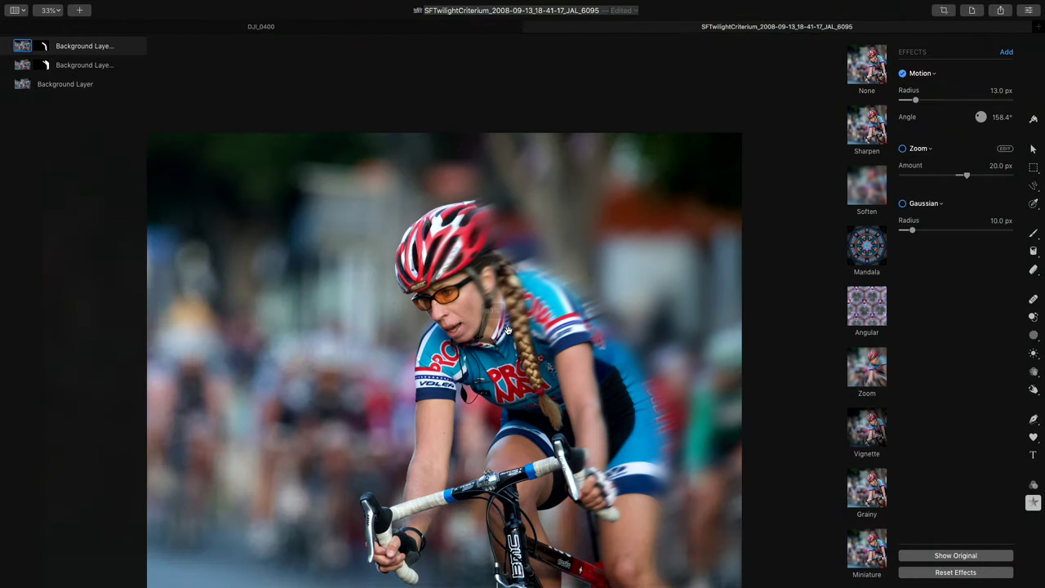